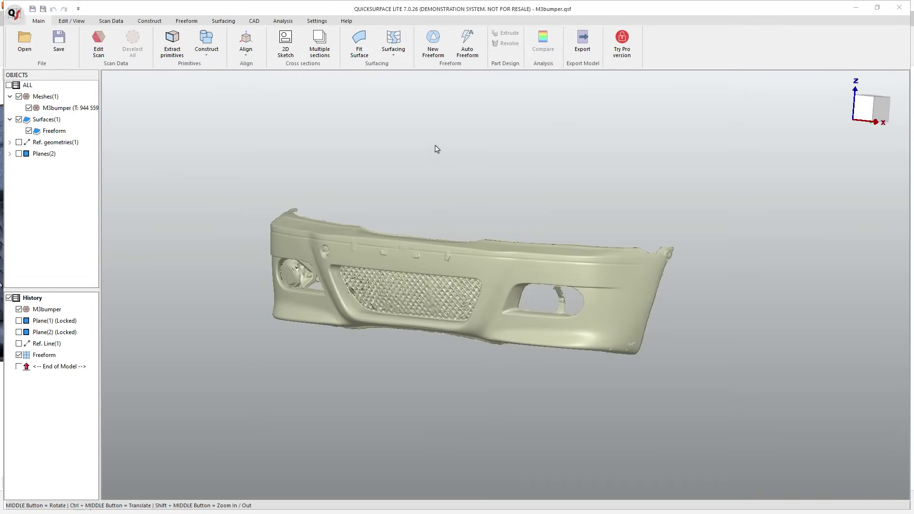
Create a new freeform surface, switch its display from deviation colours to plain shading, and close the surface editor
click(433, 40)
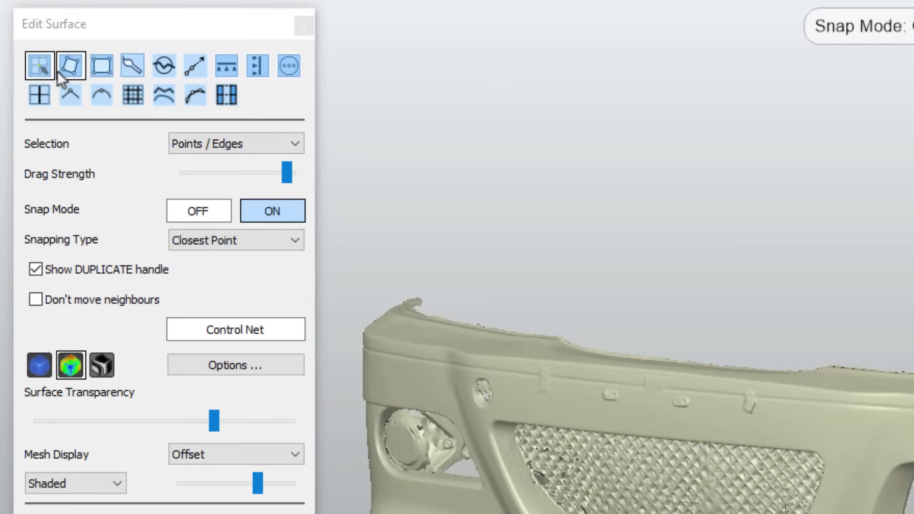
click(67, 69)
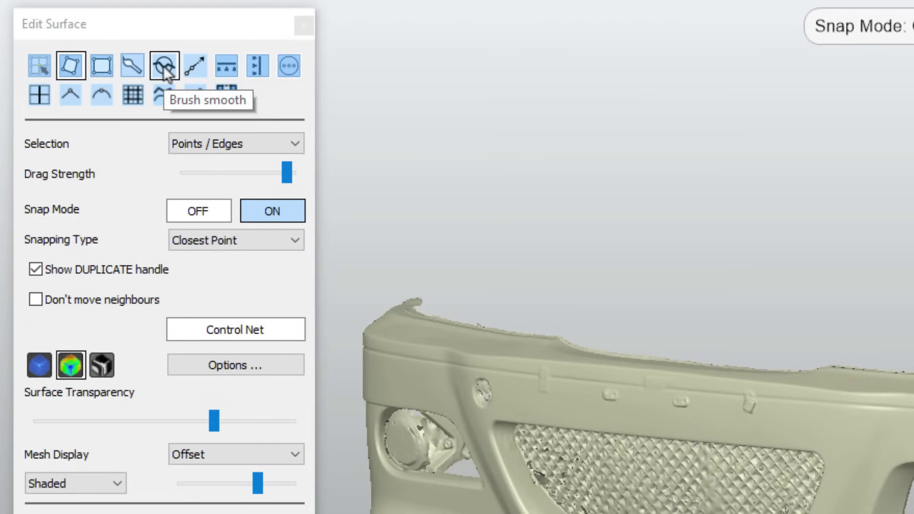
click(45, 371)
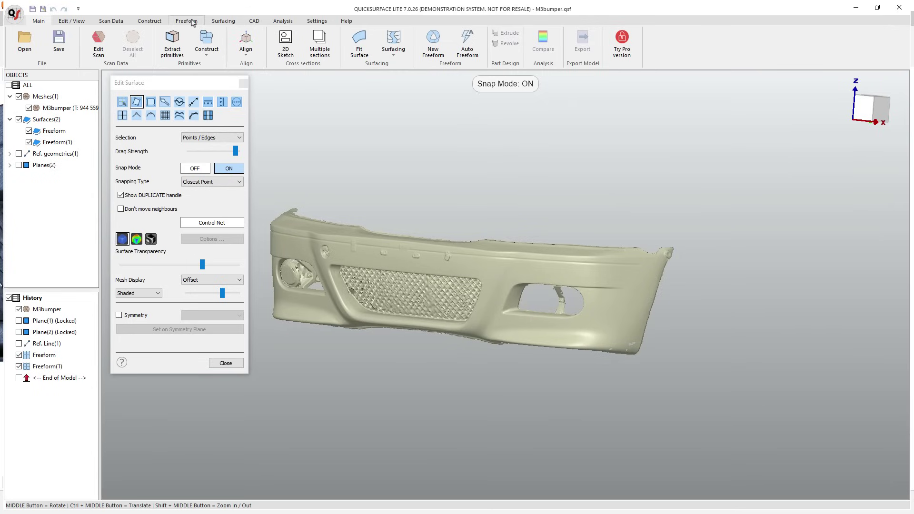
click(235, 364)
Create another new freeform surface and draw a four-sided patch on the mesh just below the fog light opening
click(195, 24)
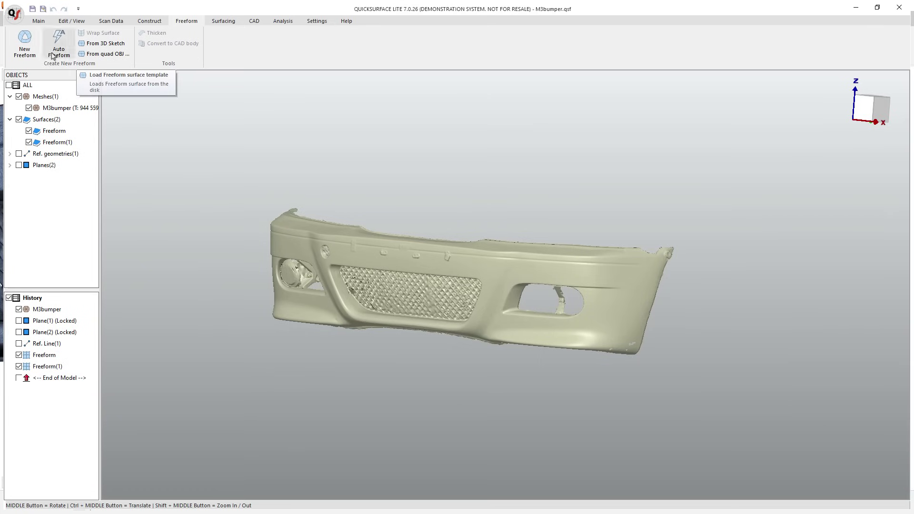
click(24, 48)
click(28, 75)
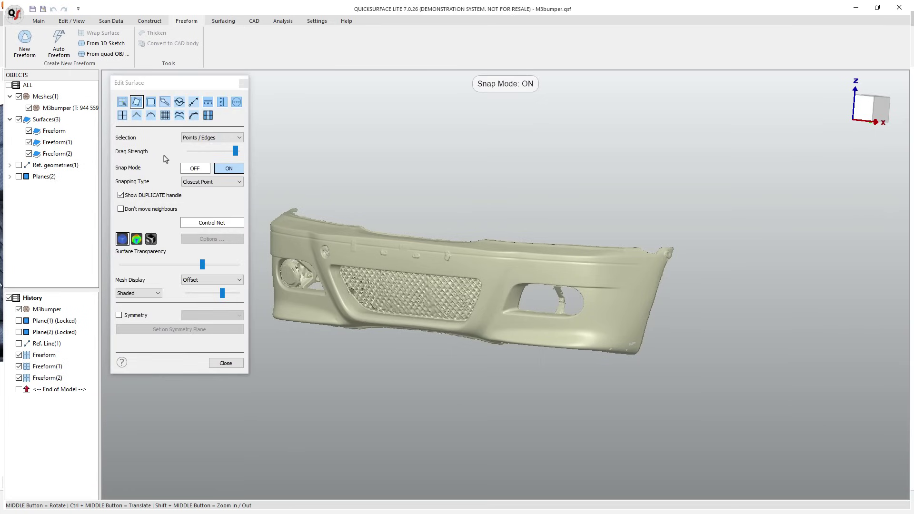
scroll(531, 321, up, 5)
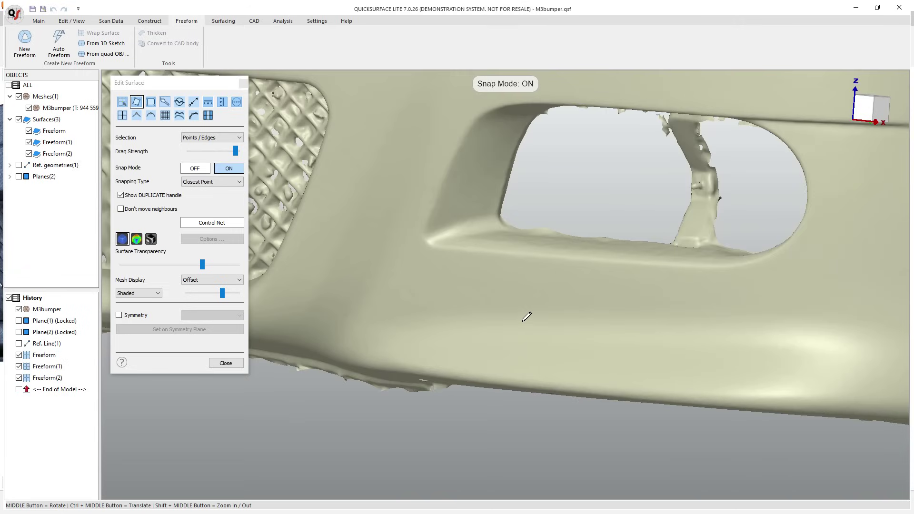
scroll(528, 322, down, 3)
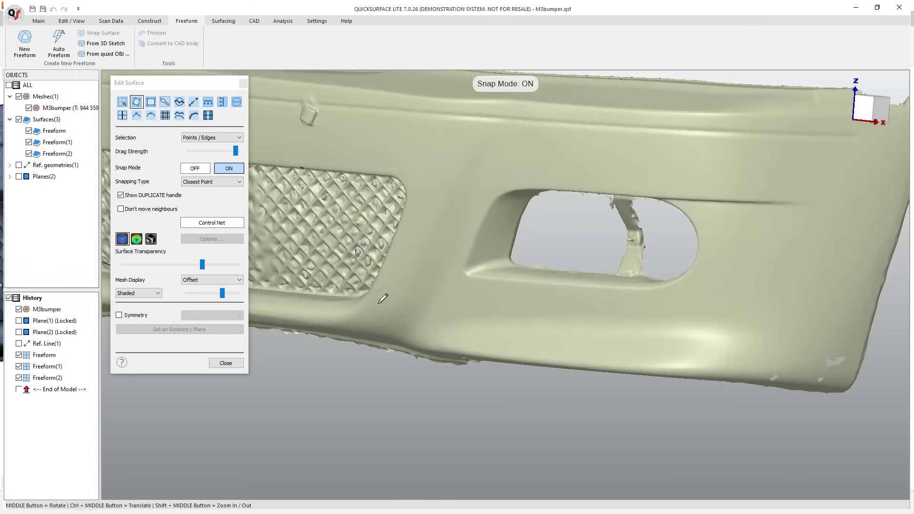
click(444, 279)
click(425, 320)
click(448, 321)
click(520, 318)
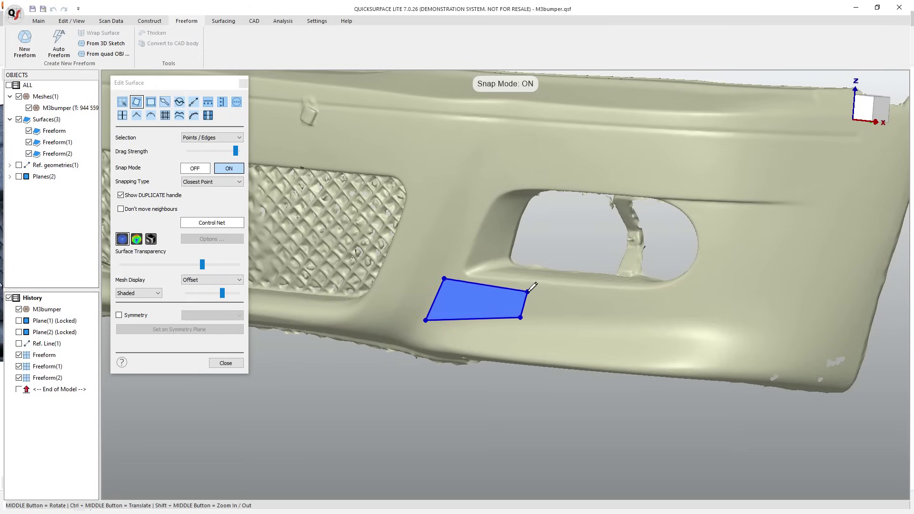
click(528, 287)
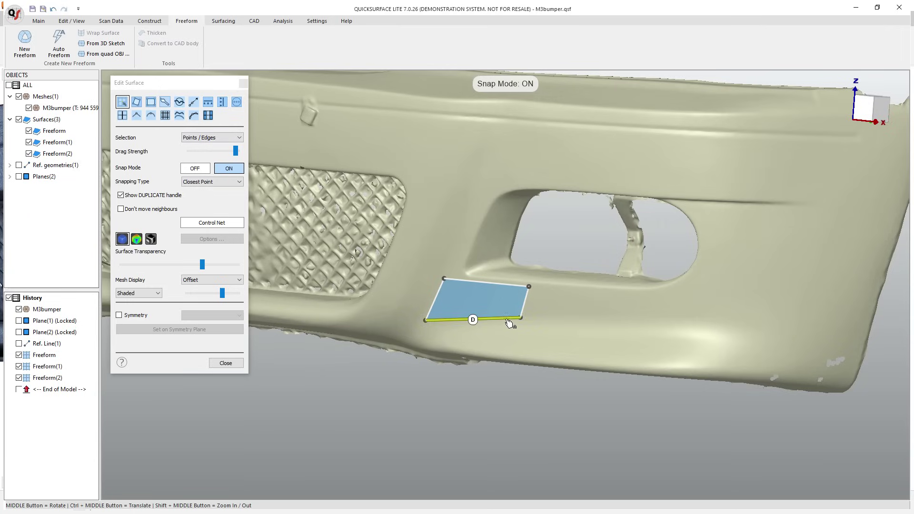
Duplicate the patch's lower edge downward and its outer side edges toward the bumper corner, aligning the new outer edge points
drag(472, 319, 518, 354)
click(522, 328)
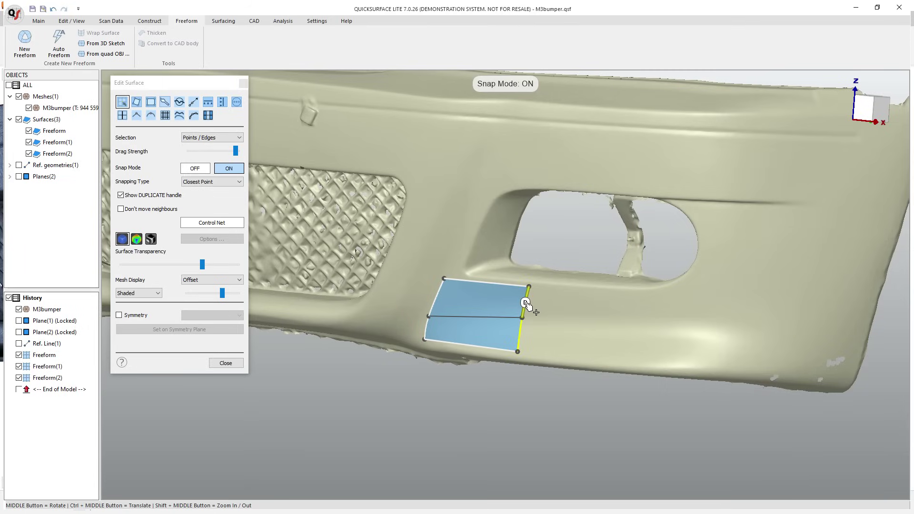
drag(526, 304, 616, 297)
drag(595, 372, 595, 363)
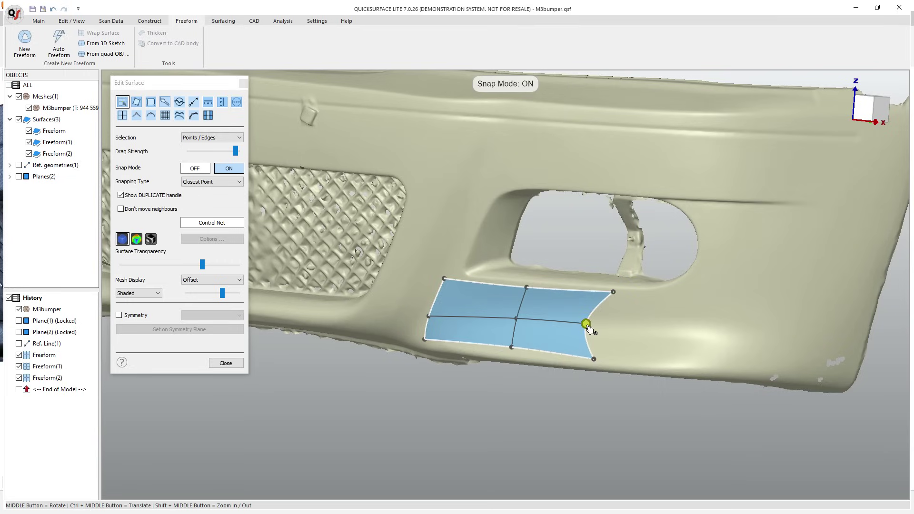
drag(588, 328, 606, 329)
middle_drag(606, 332, 696, 338)
drag(605, 292, 595, 292)
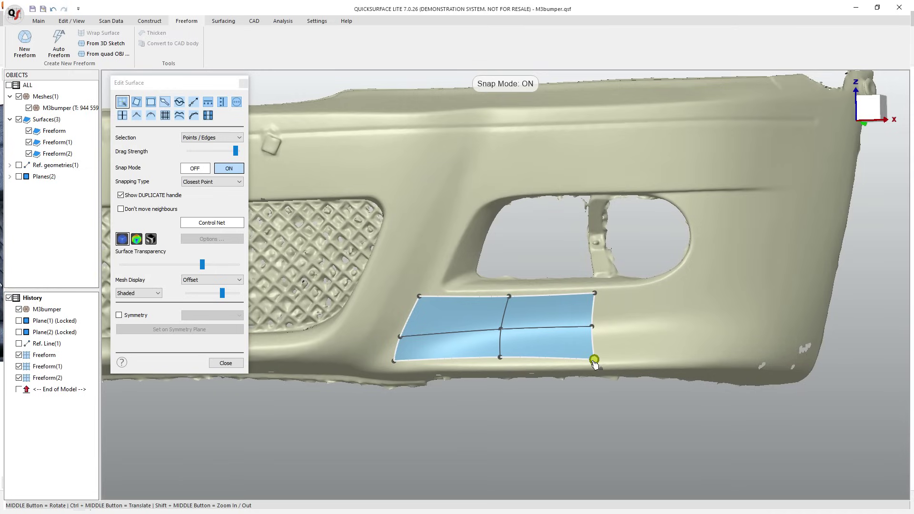
Duplicate the outer side edges repeatedly to extend the surface by three more columns around the bumper corner
click(594, 324)
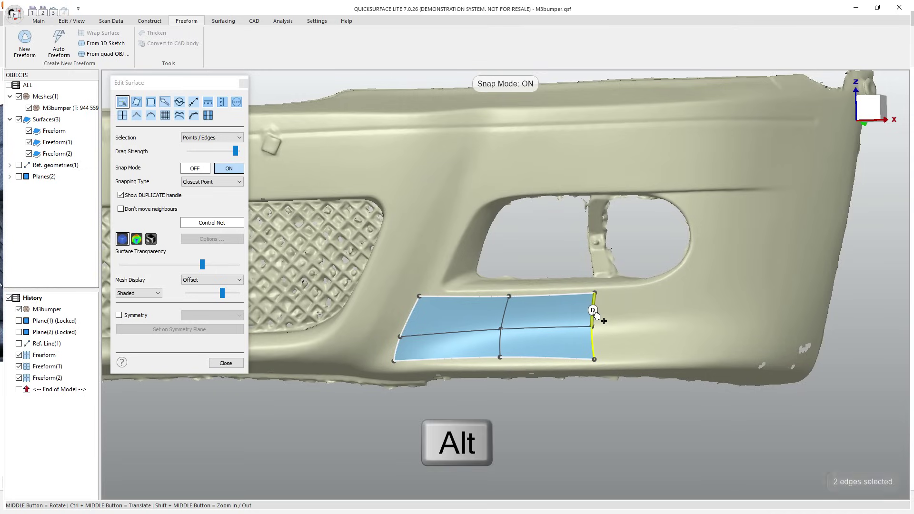
alt+drag(593, 310, 750, 298)
click(681, 302)
middle_drag(751, 300, 660, 319)
double_click(730, 297)
alt+drag(731, 303, 812, 310)
middle_drag(819, 331, 790, 325)
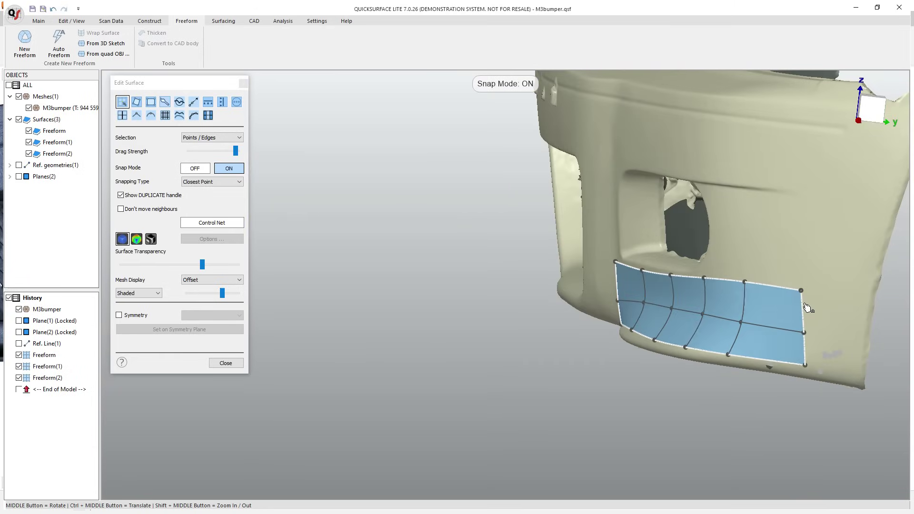
Extend the surface by one more column toward the bumper's side end and even out its middle edge point
click(804, 309)
drag(808, 318, 865, 301)
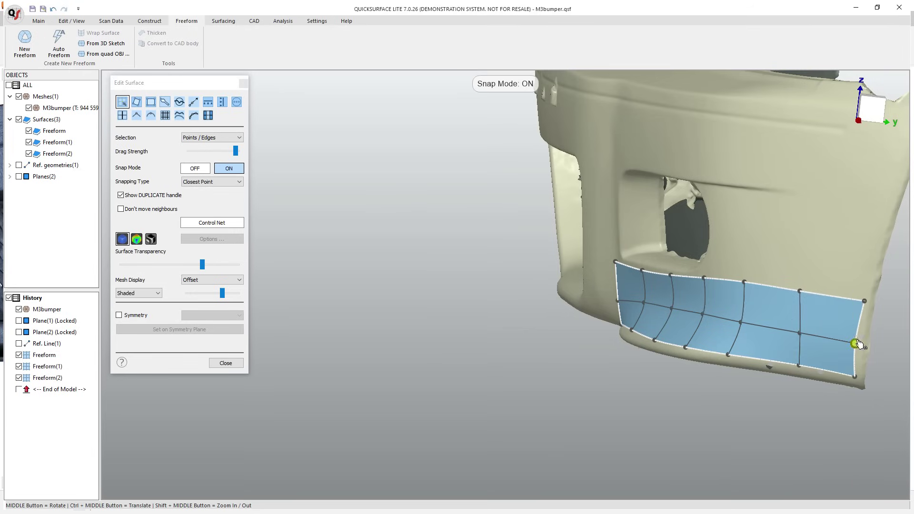
drag(854, 343, 859, 343)
Examine the surface's deviation from the mesh with the colour map, and return to plain shading
middle_drag(669, 347, 765, 320)
scroll(761, 319, down, 3)
click(137, 239)
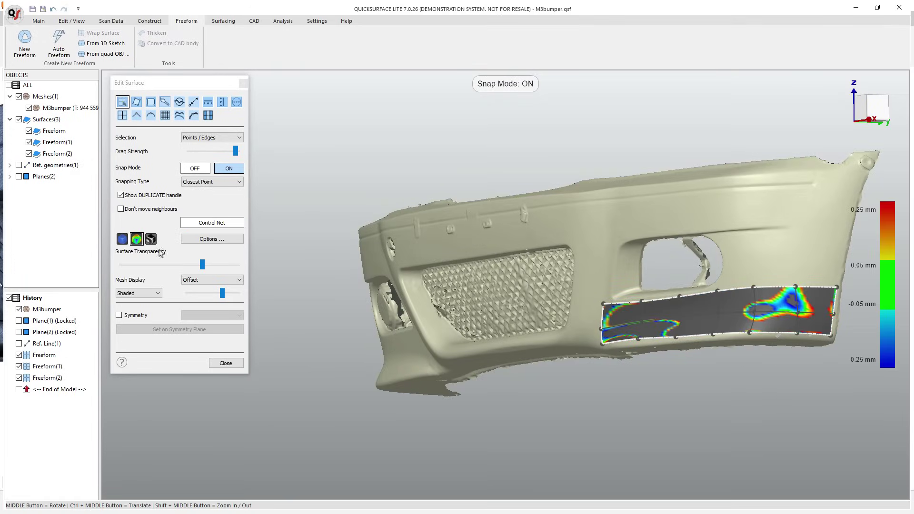
middle_drag(648, 329, 676, 331)
middle_drag(791, 383, 607, 305)
scroll(597, 300, up, 3)
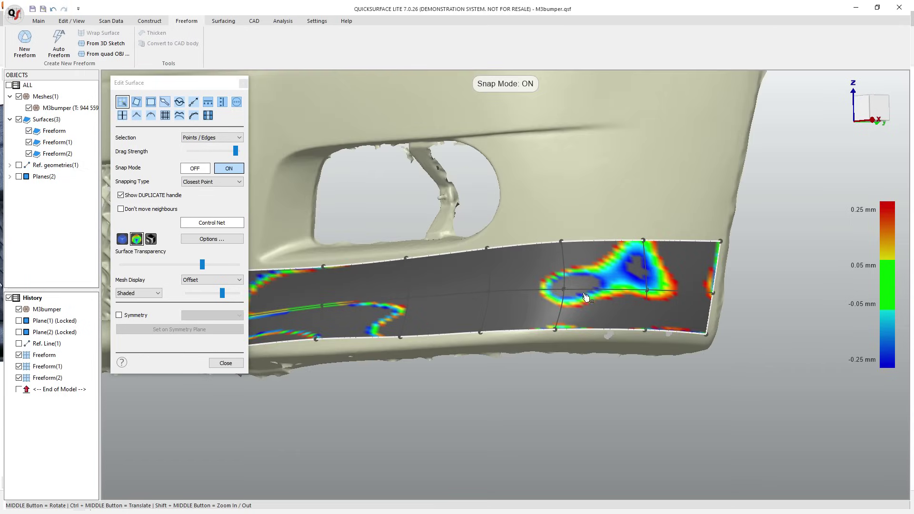
middle_drag(427, 307, 473, 307)
scroll(404, 323, up, 3)
ctrl+middle_drag(423, 319, 524, 292)
click(122, 239)
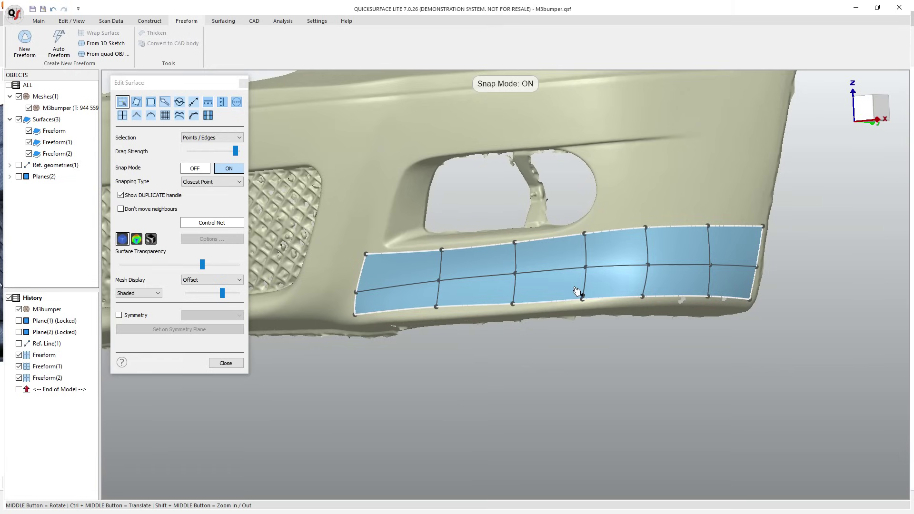
Select the surface's entire lower boundary and duplicate it downward to add a narrow row along the bumper's bottom edge
click(479, 305)
middle_drag(479, 305, 414, 309)
double_click(417, 309)
middle_drag(470, 344, 340, 340)
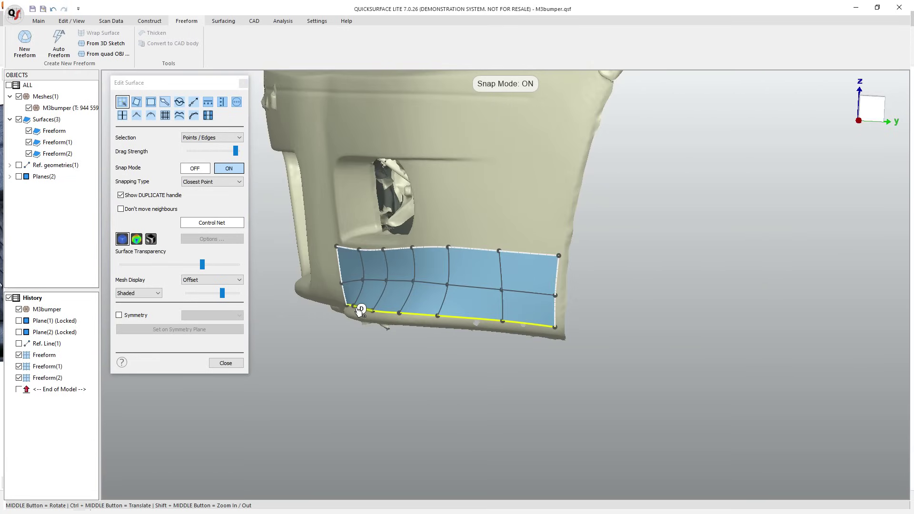
drag(357, 311, 382, 327)
Duplicate the new lower boundary again to wrap another narrow row onto the bumper's underside, adjusting its boundary points
double_click(383, 320)
middle_drag(382, 328, 522, 245)
double_click(523, 244)
middle_drag(524, 283, 541, 206)
drag(532, 200, 534, 209)
click(567, 239)
middle_drag(566, 235, 569, 220)
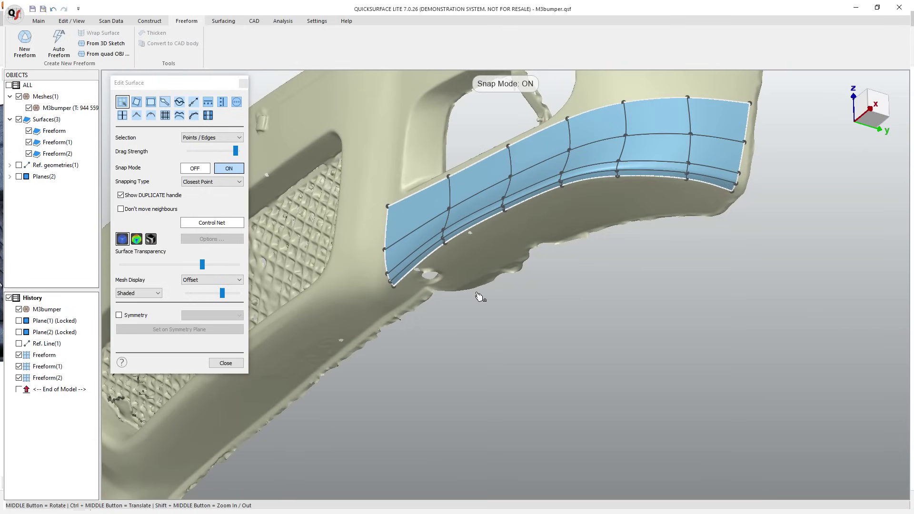
Select the whole underside boundary and duplicate it to extend the surface one more row inward along the underside
middle_drag(480, 295, 520, 197)
double_click(522, 191)
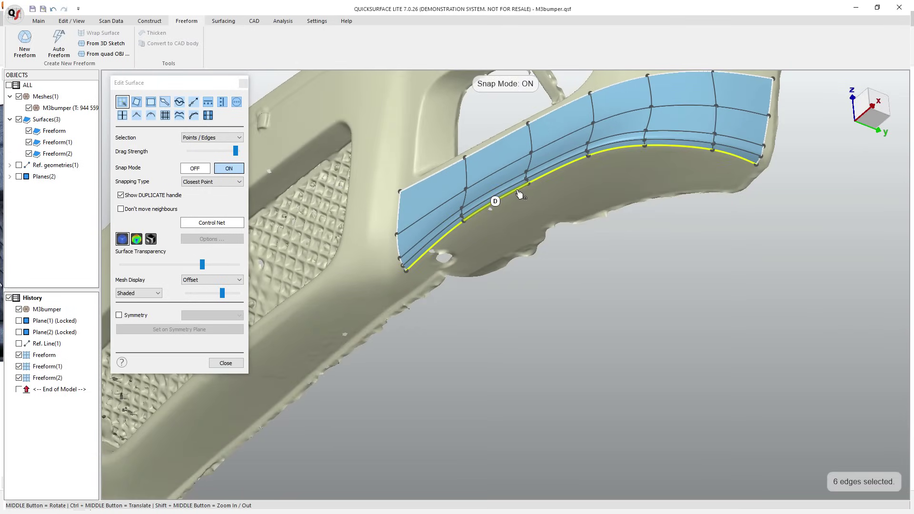
ctrl+alt+drag(520, 193, 506, 210)
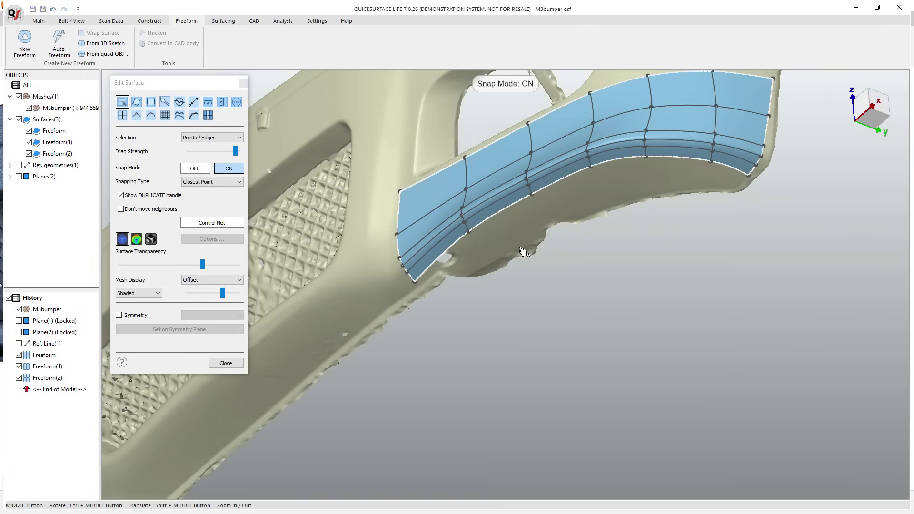
Reposition the individual points along the underside boundary so that the edge runs smoothly on the mesh
middle_drag(520, 248, 503, 215)
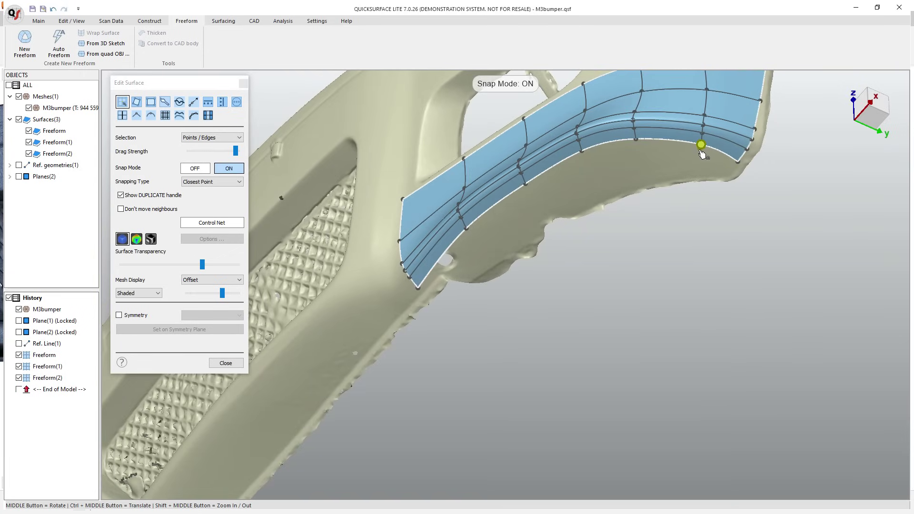
drag(700, 149, 698, 152)
drag(635, 141, 585, 156)
drag(526, 184, 529, 189)
drag(470, 238, 474, 244)
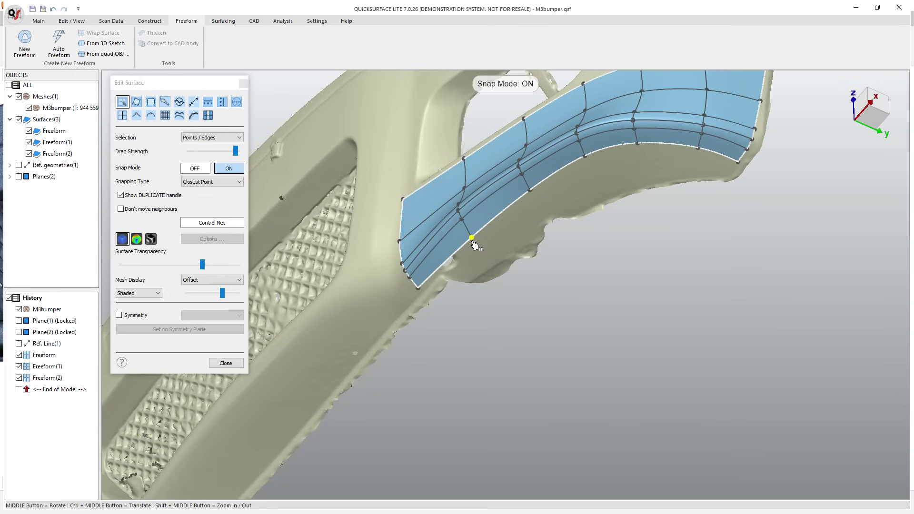
In the front view, nudge the second point of the surface's upper boundary slightly upward to align it with its neighbours
middle_drag(486, 231, 615, 292)
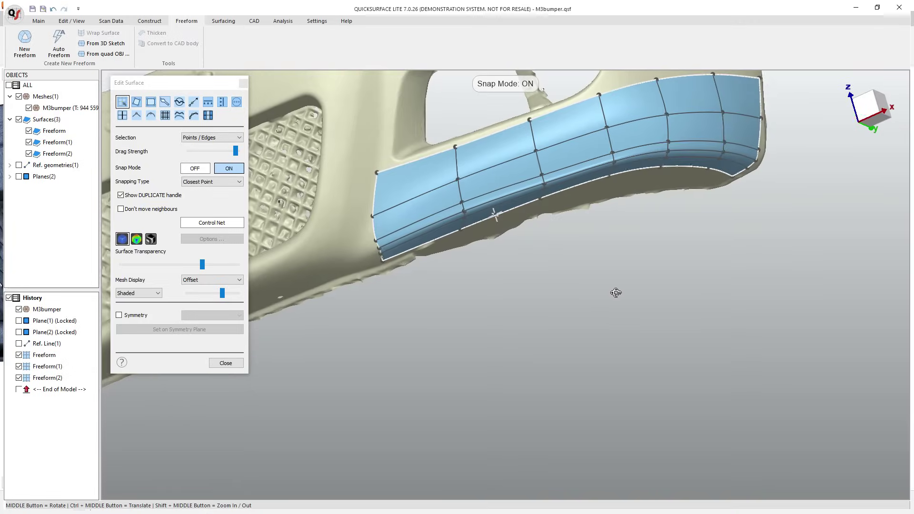
click(864, 108)
scroll(692, 317, up, 5)
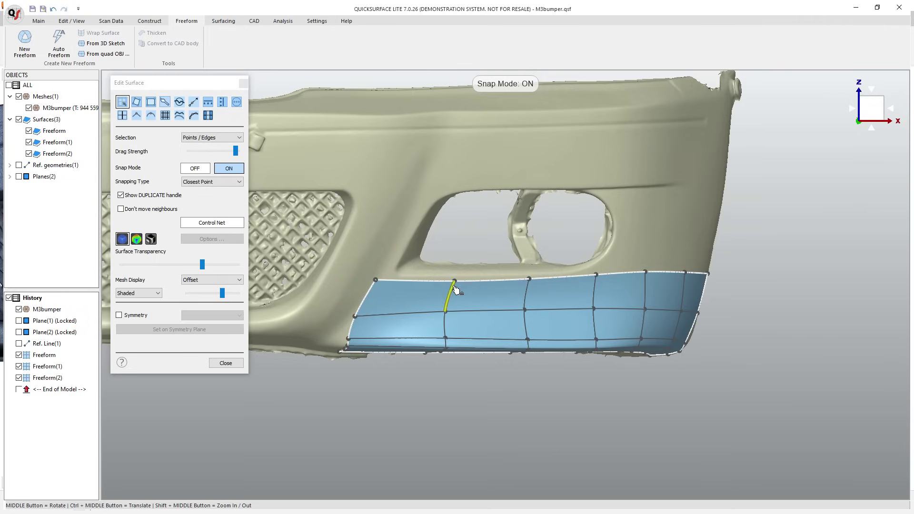
drag(454, 282, 454, 279)
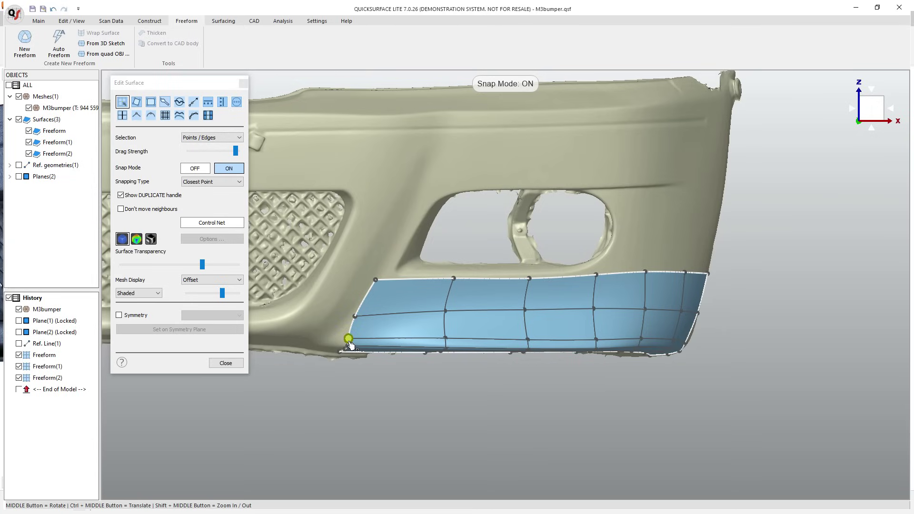
Move the lower points of the surface's inner side boundary toward the grille side to reshape the inner lower corner
drag(349, 343, 341, 348)
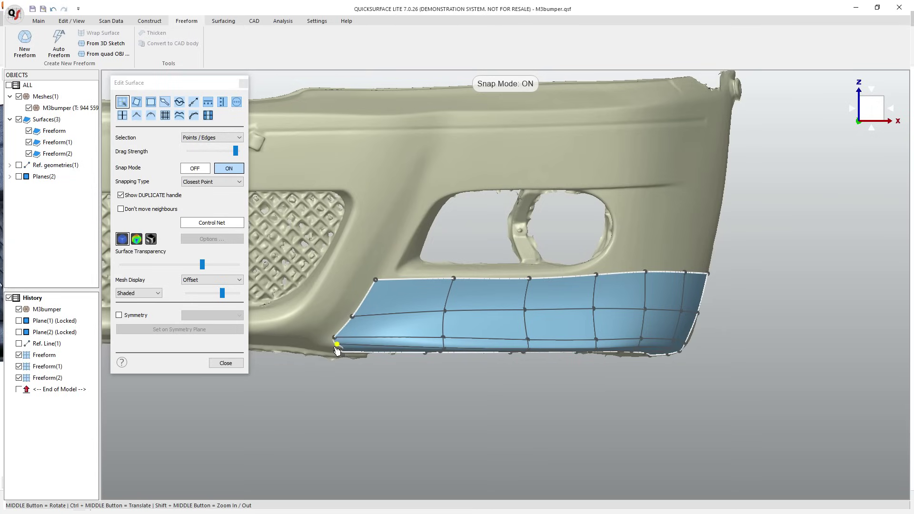
scroll(341, 356, up, 3)
scroll(341, 356, up, 3)
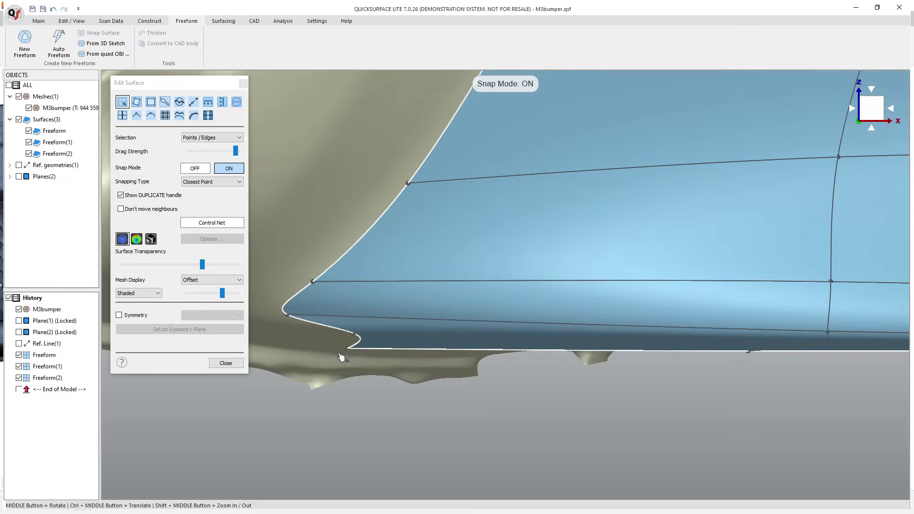
drag(352, 337, 276, 332)
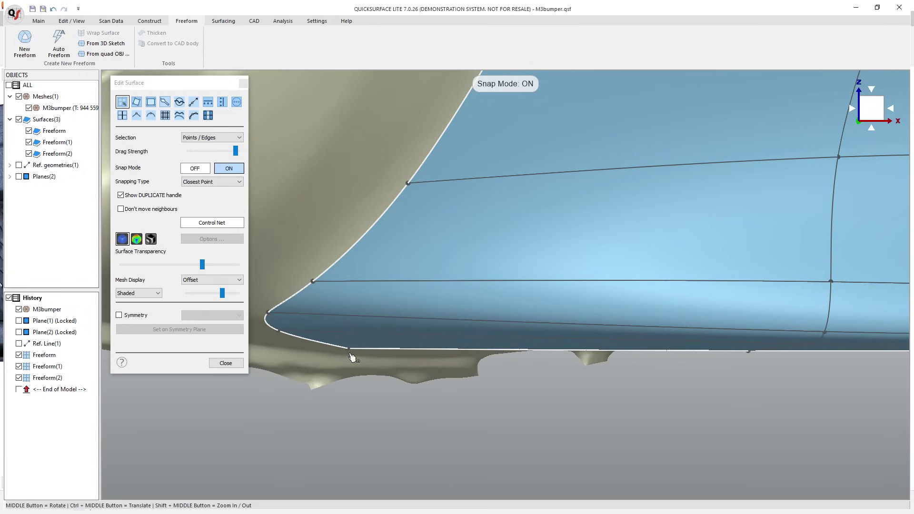
drag(349, 348, 261, 347)
scroll(353, 322, down, 5)
scroll(362, 332, down, 3)
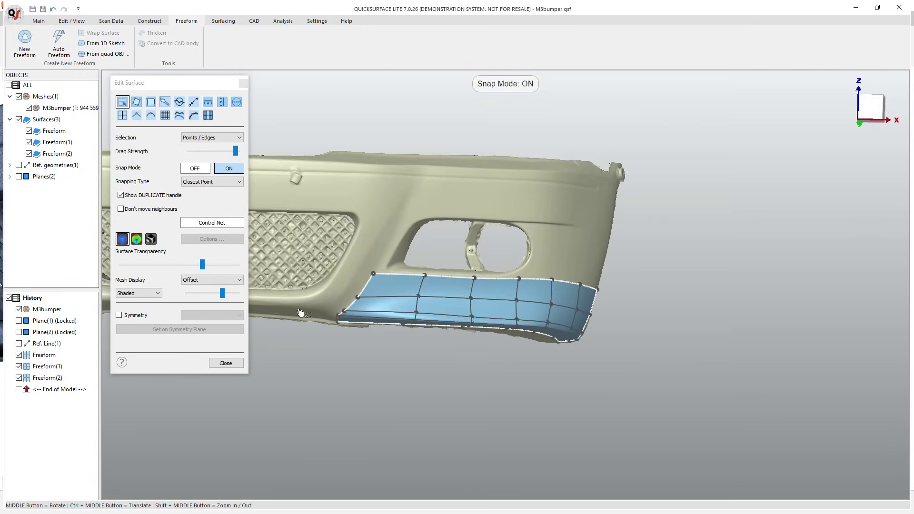
Check the extended surface against the mesh with the deviation colour map, and return to plain shading
click(136, 239)
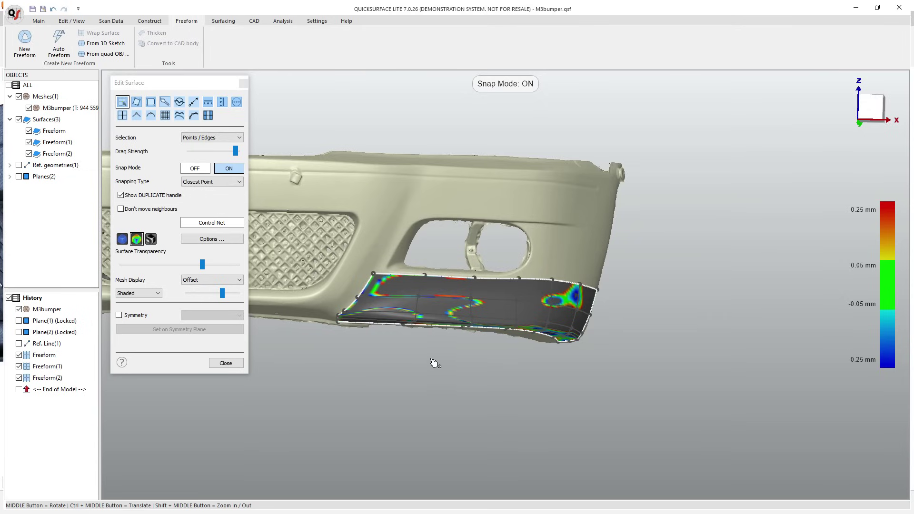
middle_drag(431, 363, 351, 370)
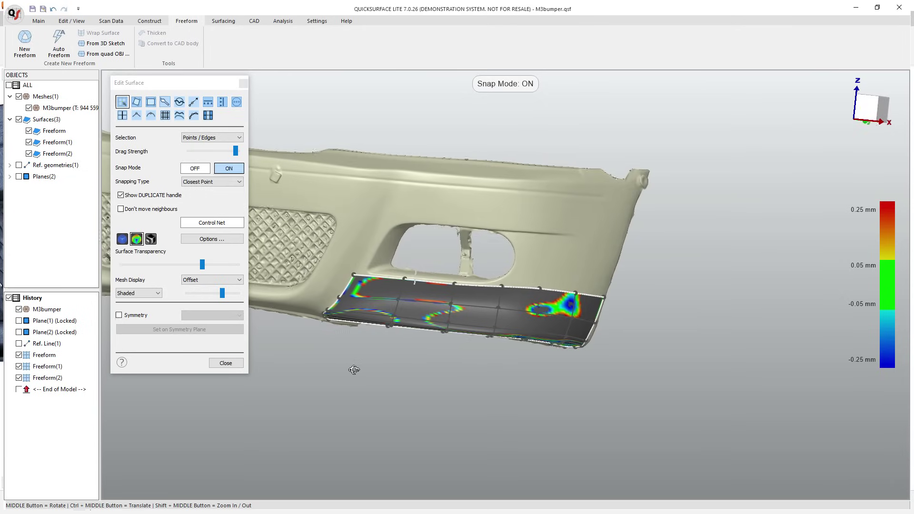
click(123, 238)
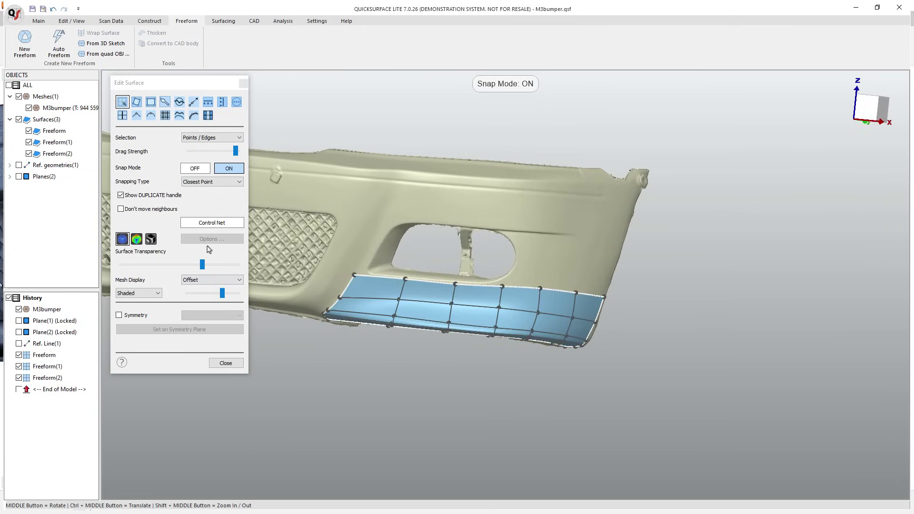
Increase the resolution of the freeform surface and display its deviation from the mesh as a colour map
click(166, 116)
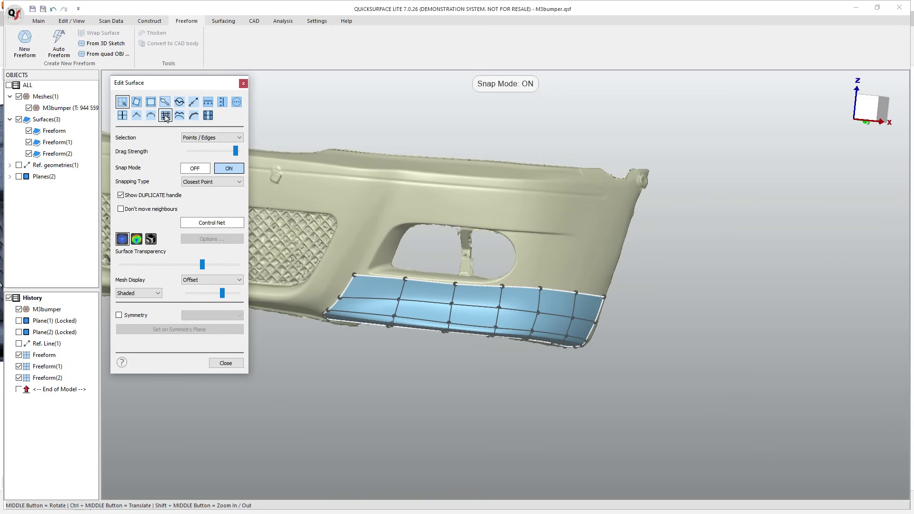
click(137, 239)
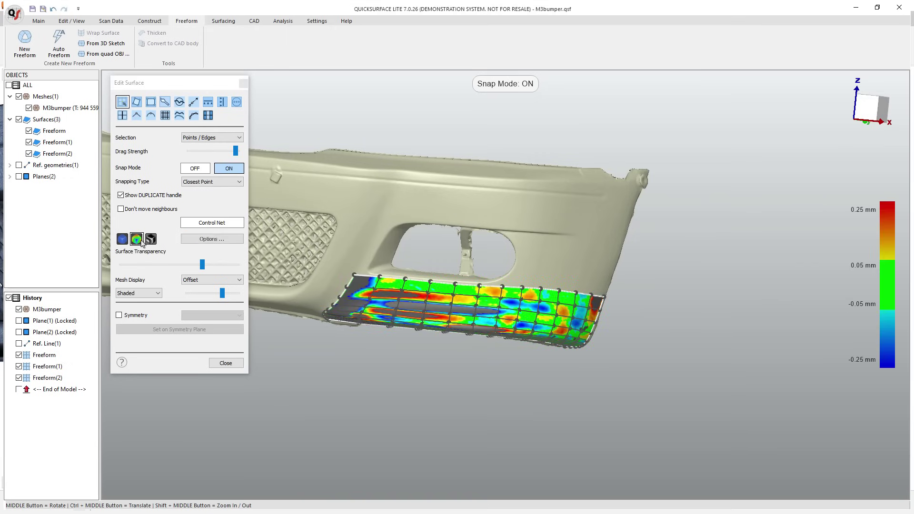
middle_drag(419, 291, 429, 286)
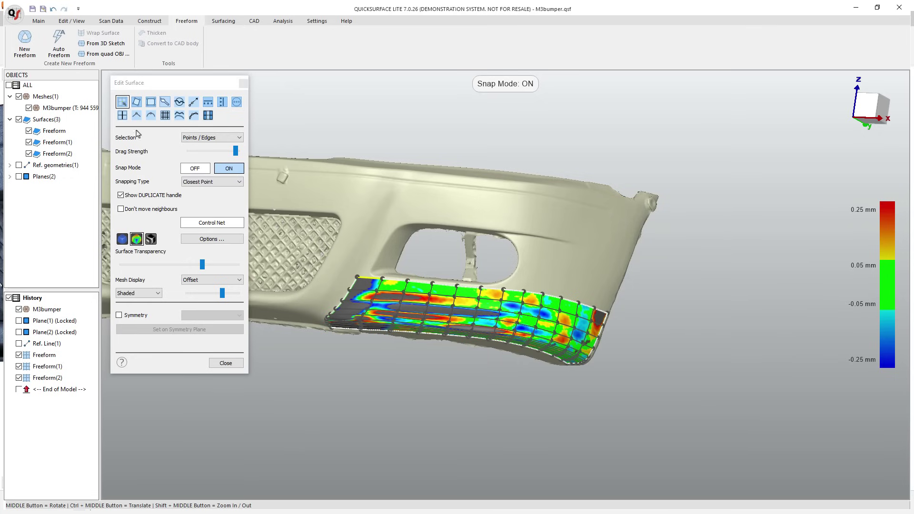
Insert an edge loop near the surface's inner end and brush-smooth the control points across the front of the surface
click(122, 119)
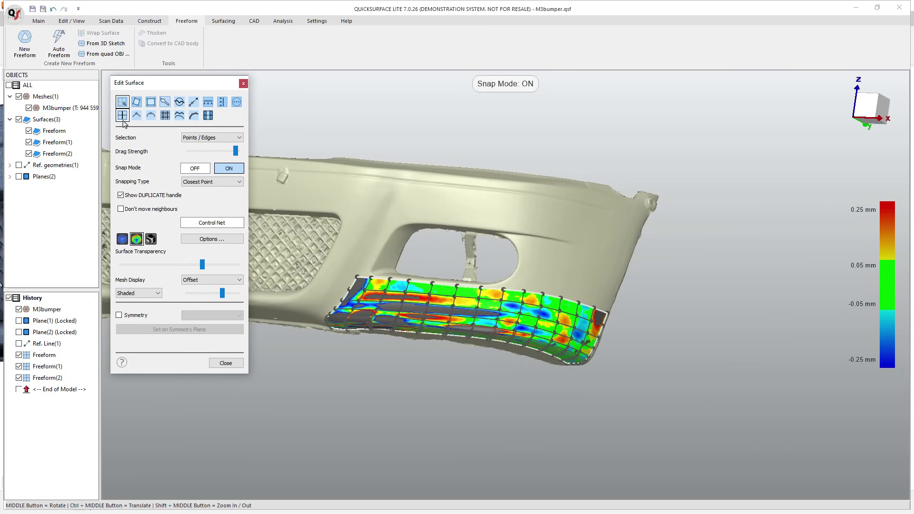
scroll(376, 322, up, 5)
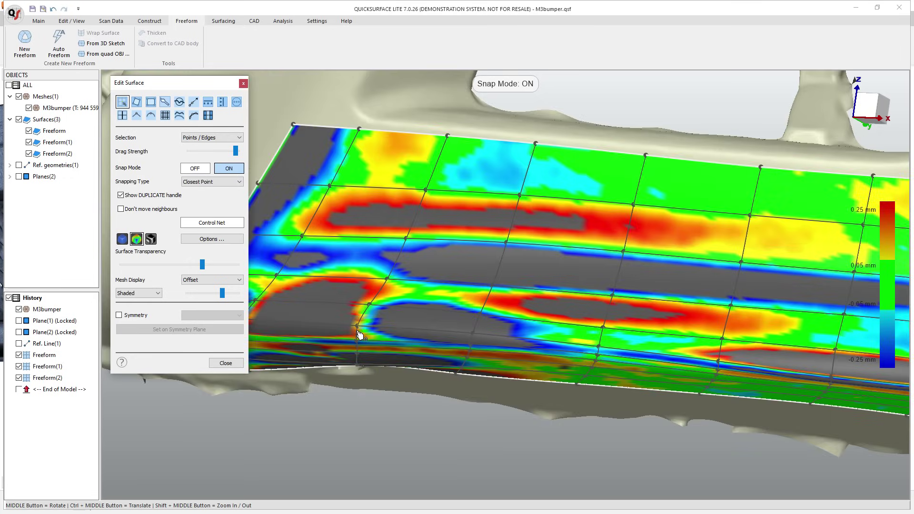
scroll(360, 335, down, 5)
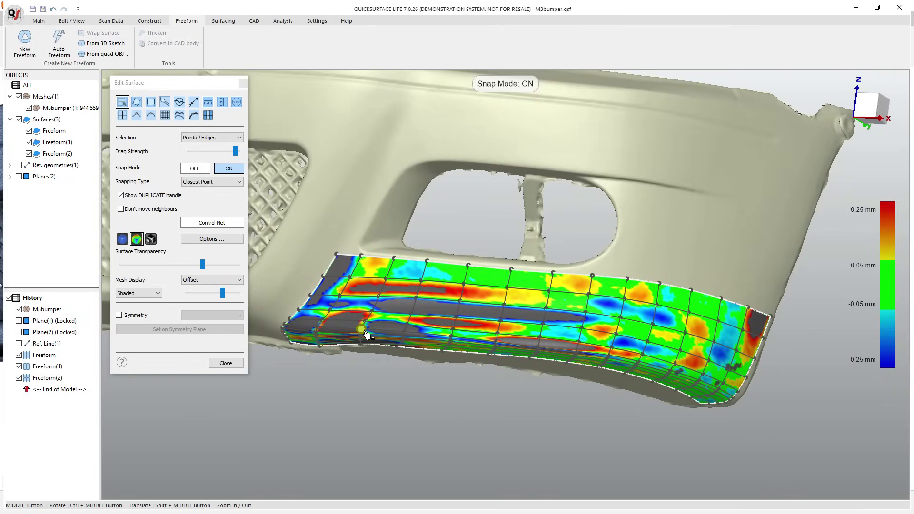
click(180, 102)
mouse_move(410, 308)
mouse_down()
mouse_move(676, 342)
mouse_move(656, 352)
mouse_move(341, 329)
mouse_move(364, 304)
mouse_move(694, 321)
mouse_move(729, 332)
mouse_move(702, 350)
mouse_move(560, 323)
mouse_move(328, 311)
mouse_move(457, 310)
mouse_up()
click(205, 182)
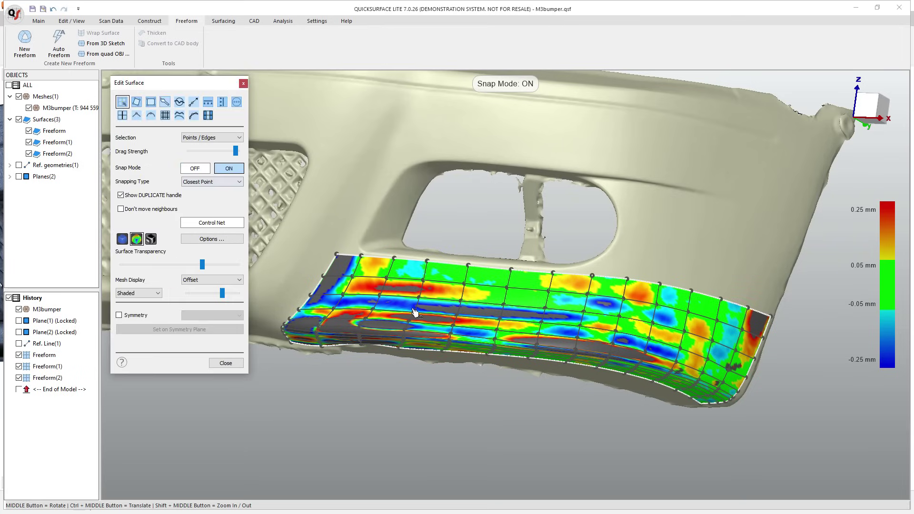
Insert lengthwise edge loops along the poorly fitting bands of the surface and crosswise loops near its inner end
click(419, 307)
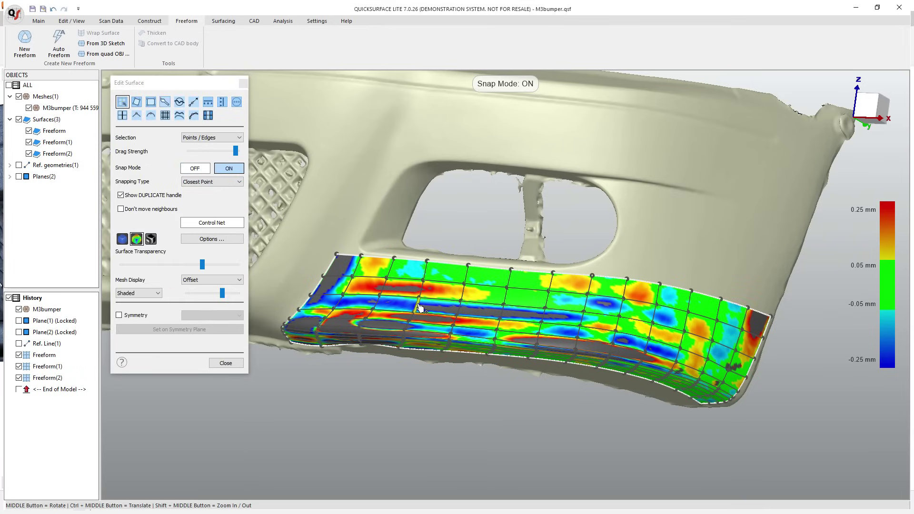
double_click(417, 305)
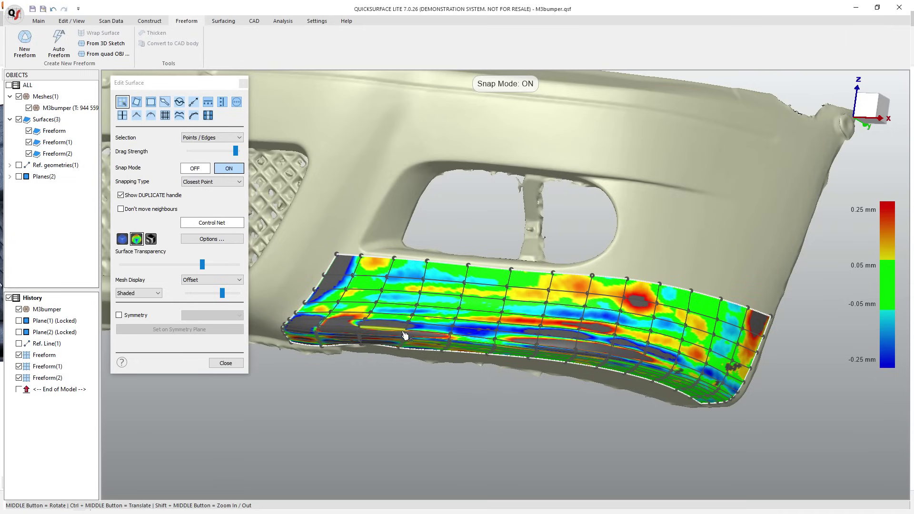
scroll(531, 347, up, 6)
scroll(567, 325, down, 6)
scroll(537, 321, up, 5)
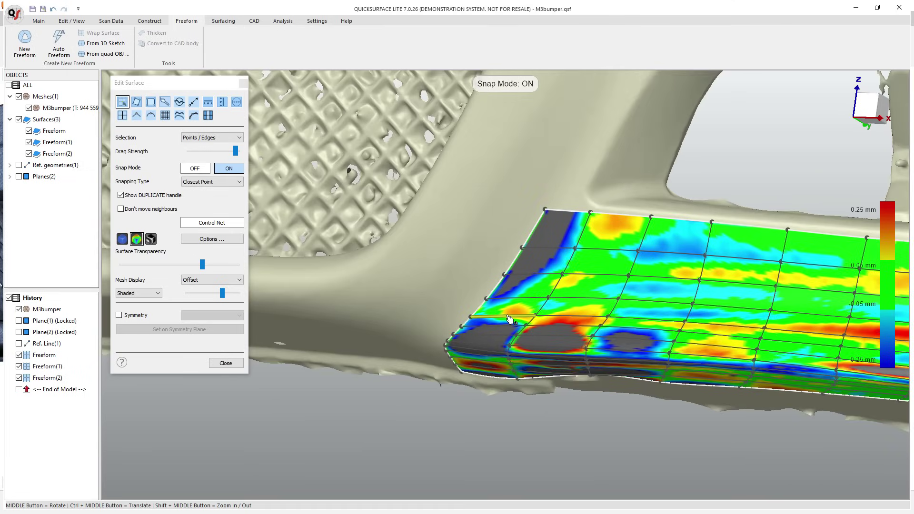
click(508, 317)
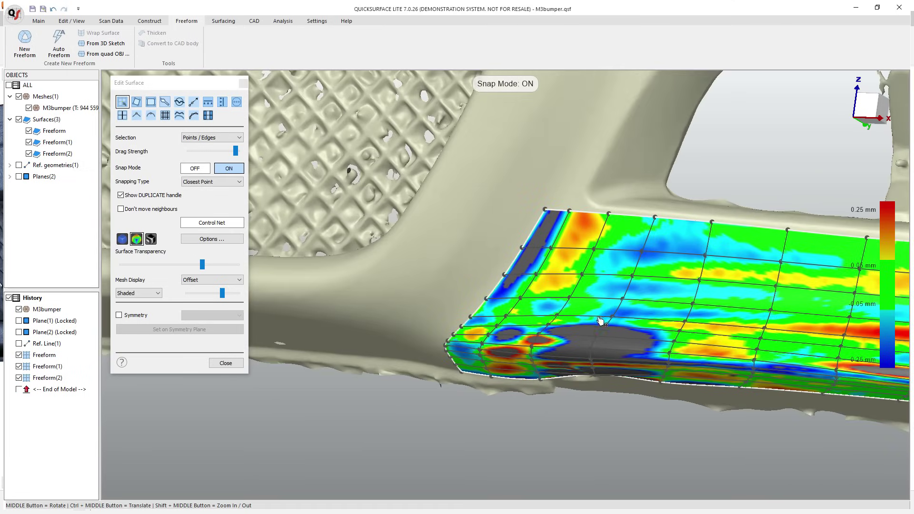
click(605, 299)
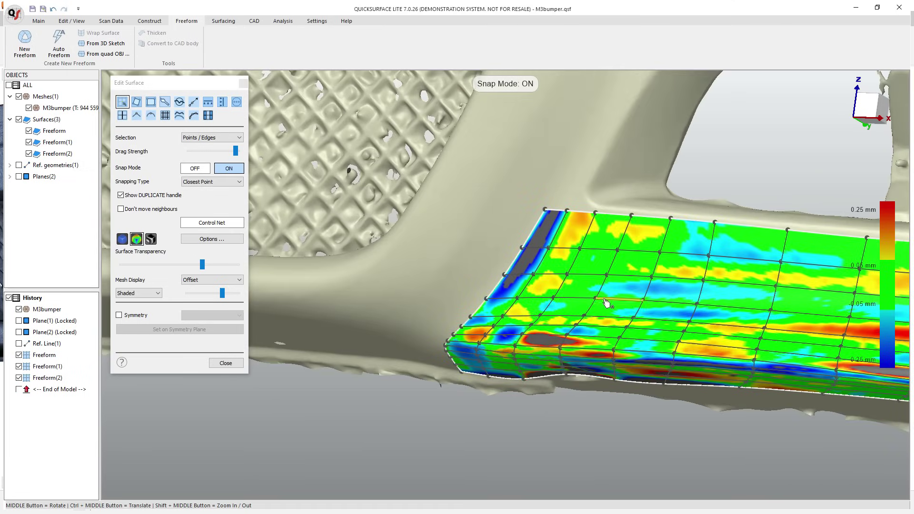
click(670, 306)
scroll(554, 308, down, 3)
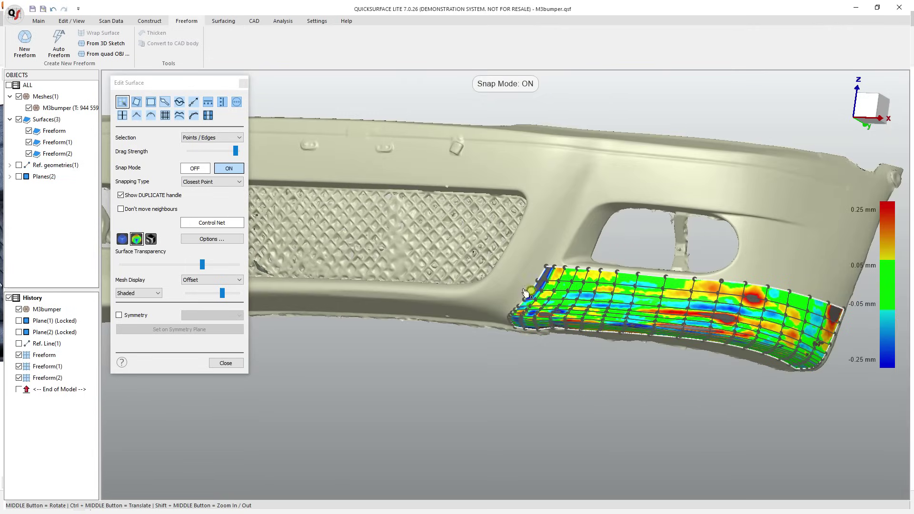
Smooth the denser control net over the surface's middle and lower area, using all visible points within the circle
click(179, 102)
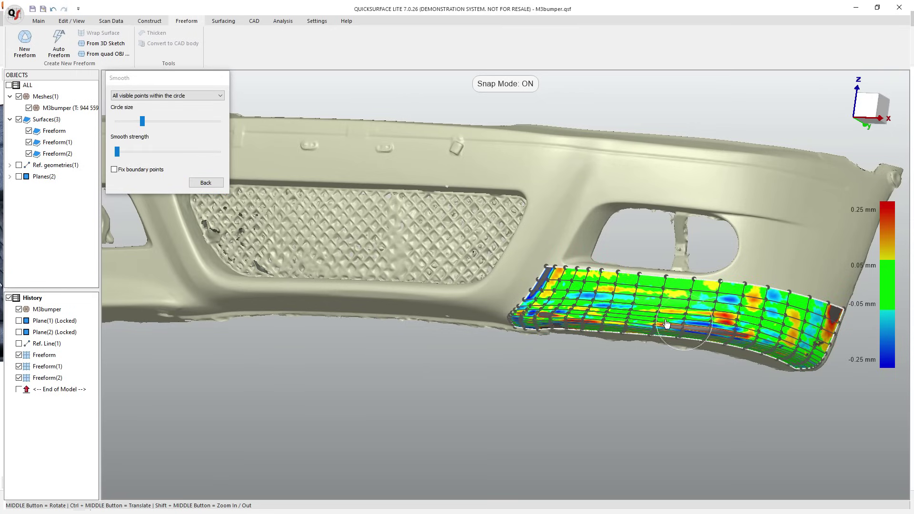
mouse_move(706, 363)
middle_down()
mouse_move(547, 302)
mouse_move(628, 312)
middle_up()
scroll(596, 323, up, 8)
click(205, 183)
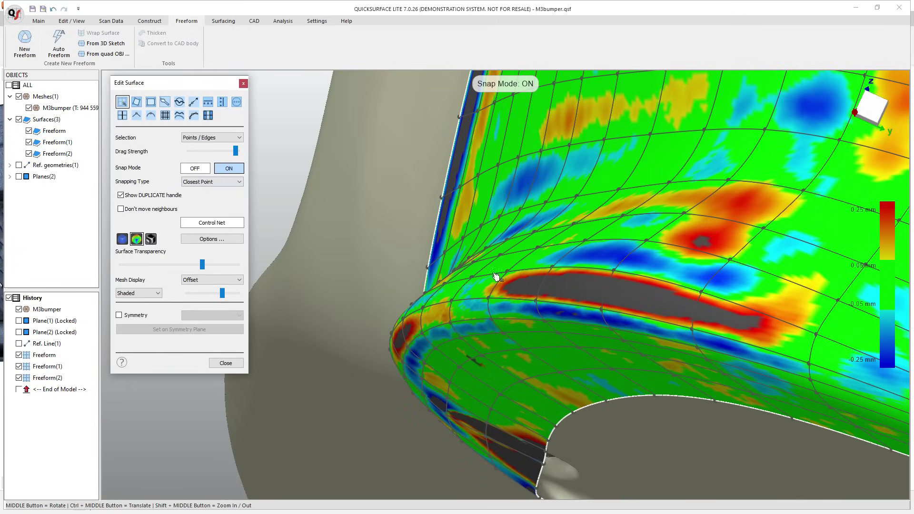
Nudge the control points along the lower crease near the inner end to fit the surface closer to the mesh
drag(610, 276, 609, 278)
drag(553, 272, 553, 275)
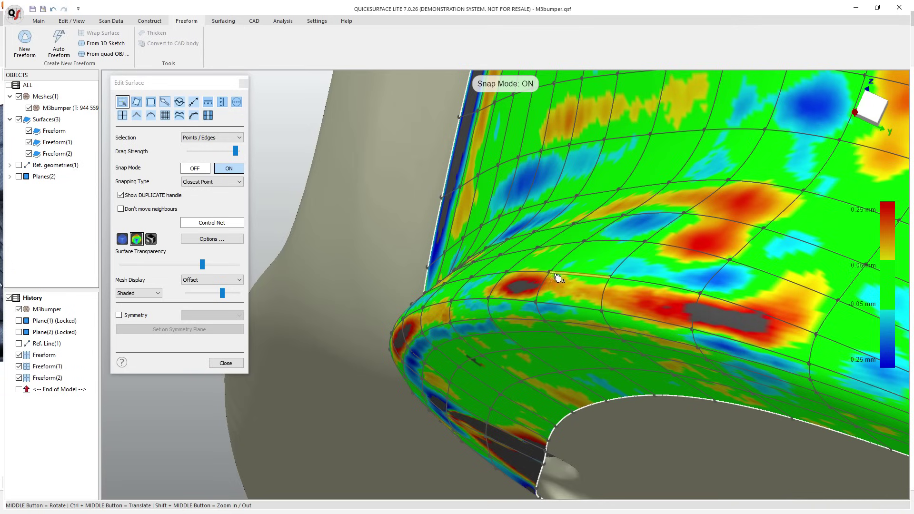
drag(700, 299, 702, 304)
middle_drag(648, 314, 759, 306)
scroll(698, 233, down, 3)
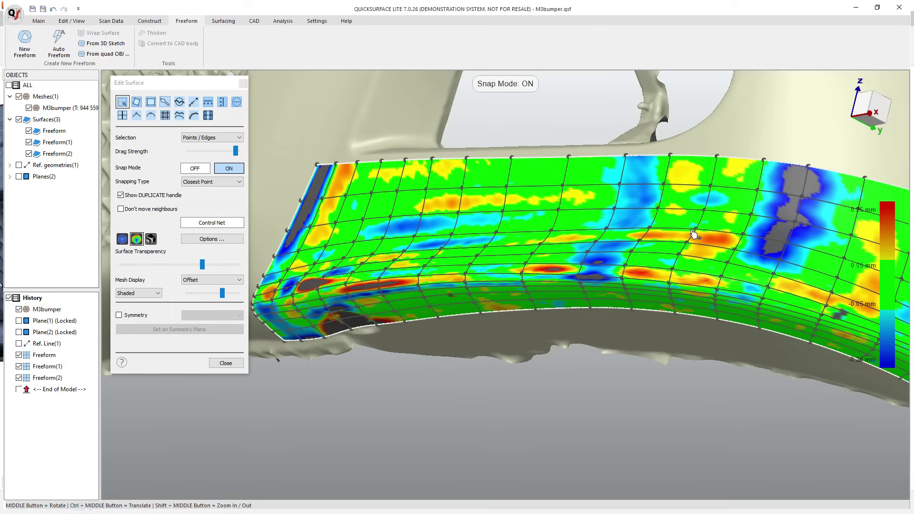
Smooth the visible control points again over the upper face and along the lower crease
click(183, 117)
mouse_move(555, 183)
mouse_down()
mouse_move(816, 214)
mouse_move(656, 248)
mouse_move(642, 266)
mouse_move(533, 263)
mouse_move(616, 265)
mouse_move(773, 296)
mouse_move(684, 279)
mouse_move(551, 278)
mouse_move(526, 258)
mouse_up()
middle_drag(598, 279, 632, 277)
scroll(633, 281, up, 3)
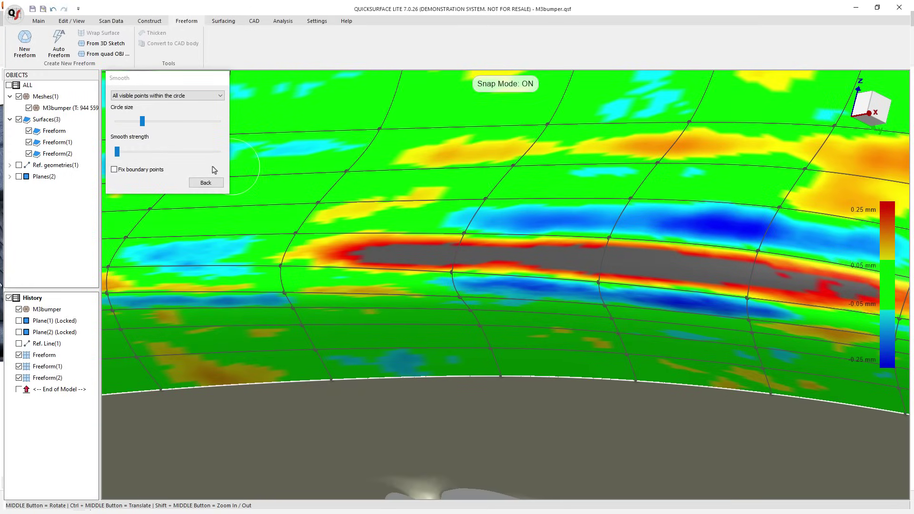
click(205, 184)
Adjust the control points on both sides of the lower crease in the middle of the surface to reduce the deviation
drag(610, 238, 609, 246)
drag(599, 284, 601, 279)
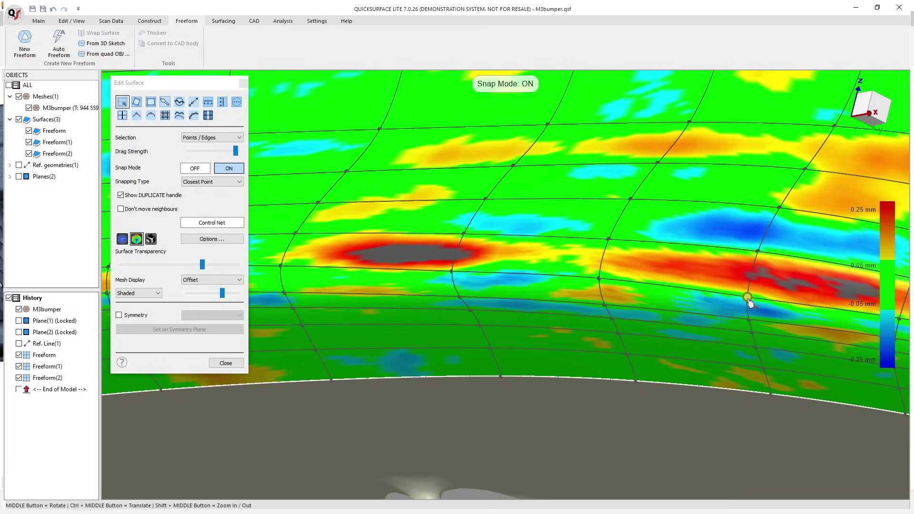
drag(747, 297, 748, 291)
middle_drag(765, 305, 725, 300)
drag(474, 240, 474, 246)
scroll(480, 269, down, 6)
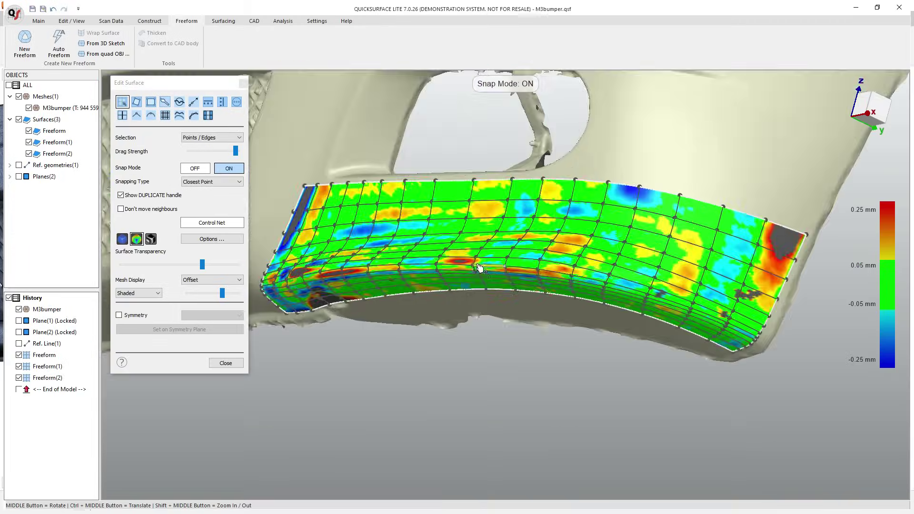
middle_drag(489, 284, 608, 301)
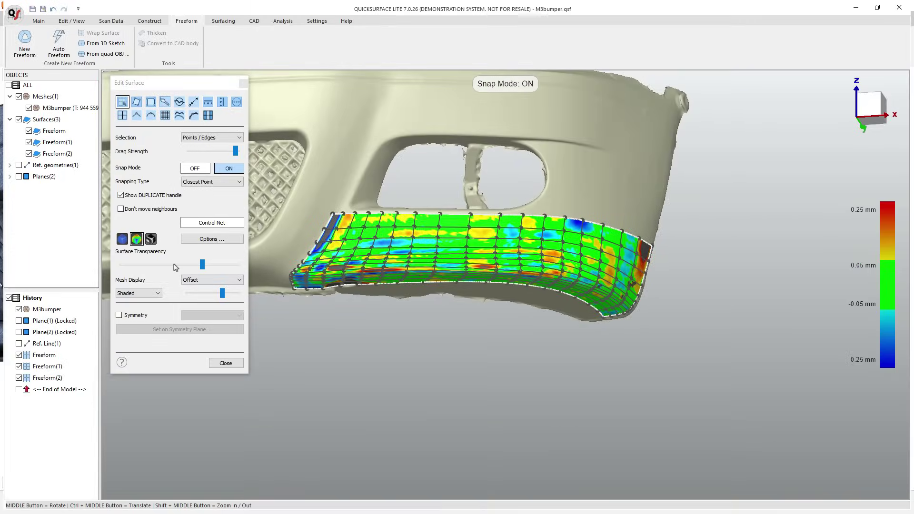
Finish editing the surface and hide the M3bumper mesh
click(226, 363)
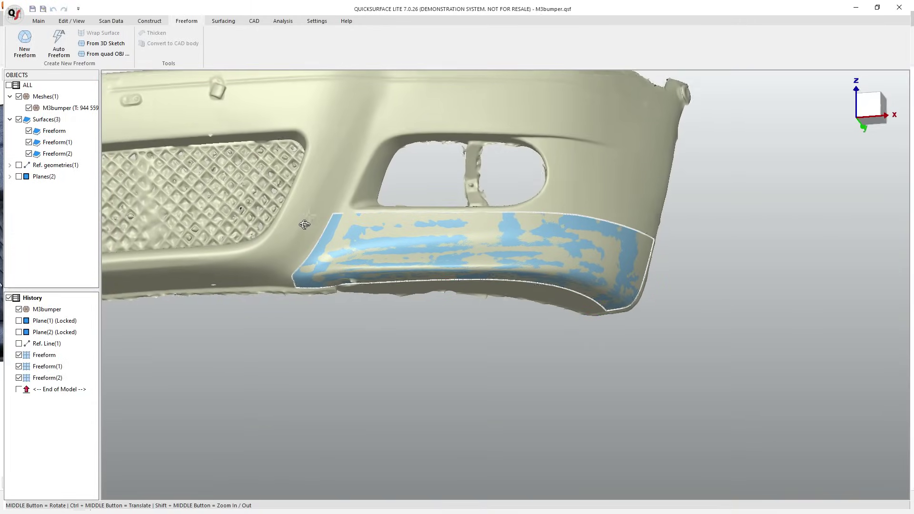
click(28, 108)
middle_drag(398, 205, 476, 250)
Examine the surface's smoothness with zebra stripes in vertical and horizontal orientation, and close the zebra analysis
click(283, 22)
click(82, 34)
middle_drag(353, 192, 247, 212)
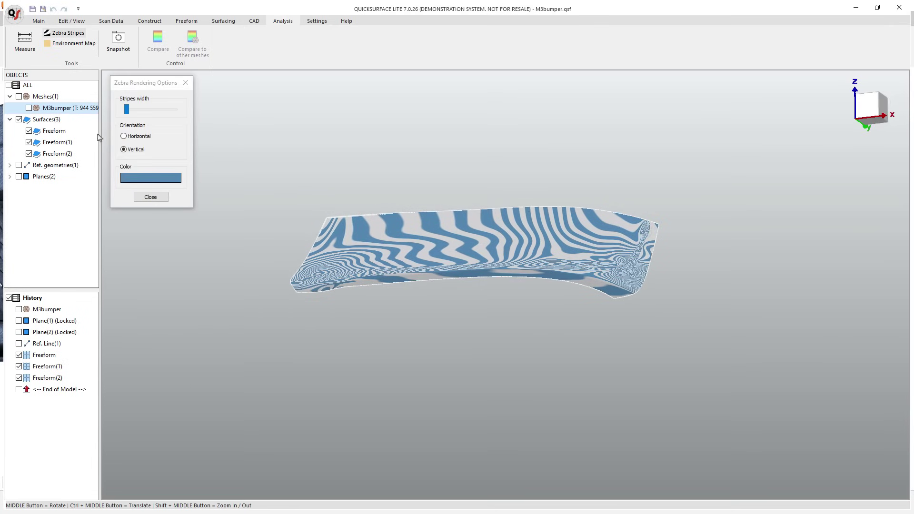
click(133, 137)
scroll(393, 241, up, 5)
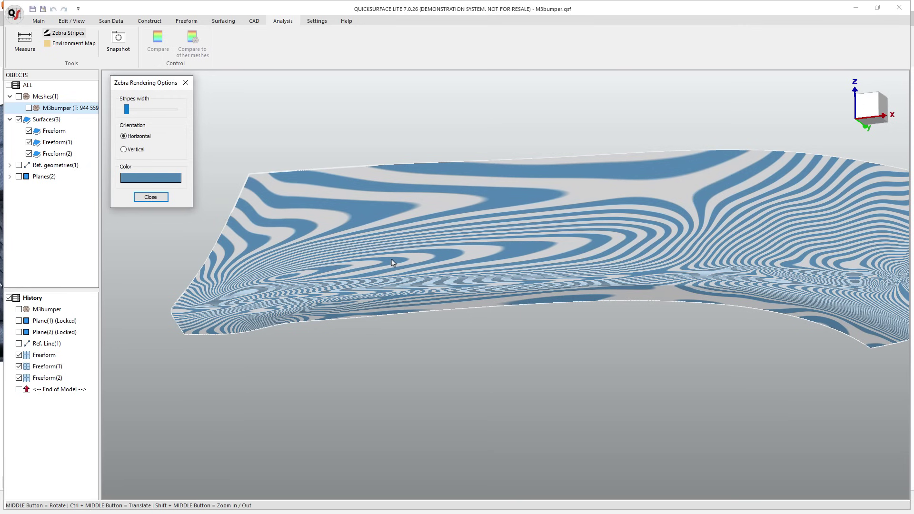
middle_drag(388, 262, 618, 280)
middle_drag(704, 109, 683, 115)
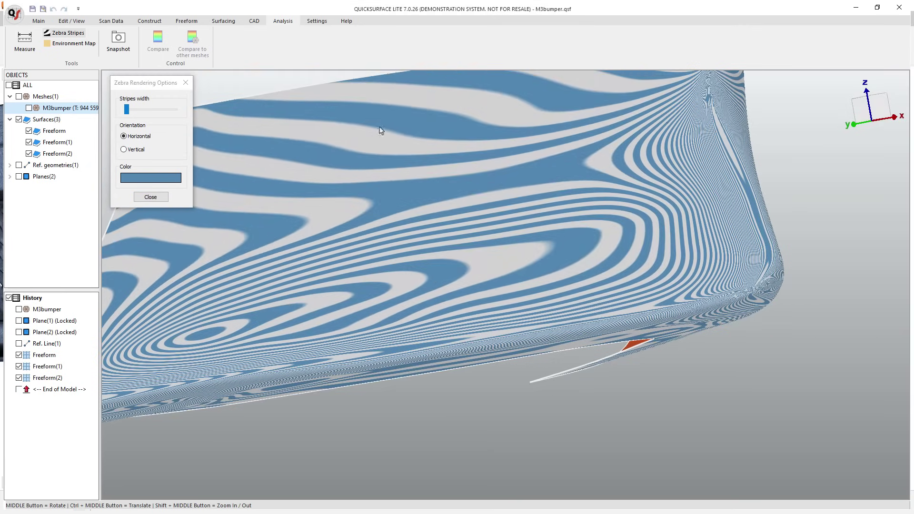
click(150, 196)
scroll(493, 230, down, 4)
middle_drag(490, 249, 342, 263)
click(39, 20)
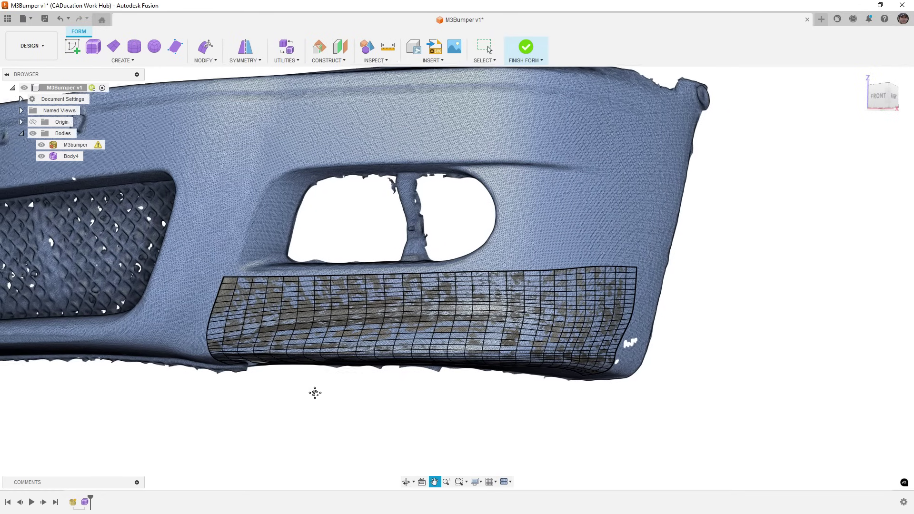
In Autodesk Fusion, inspect the form body with the M3bumper mesh hidden, and show the mesh again
key(Escape)
shift+middle_drag(331, 387, 331, 384)
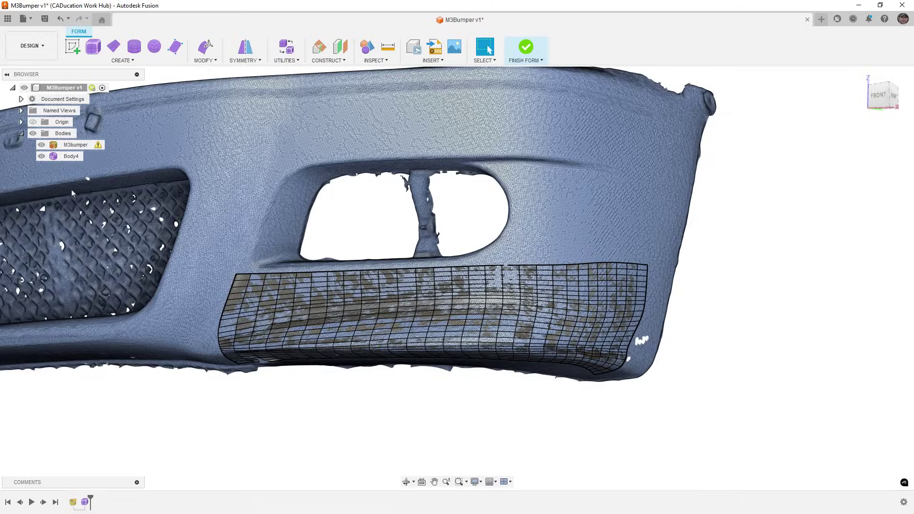
click(41, 145)
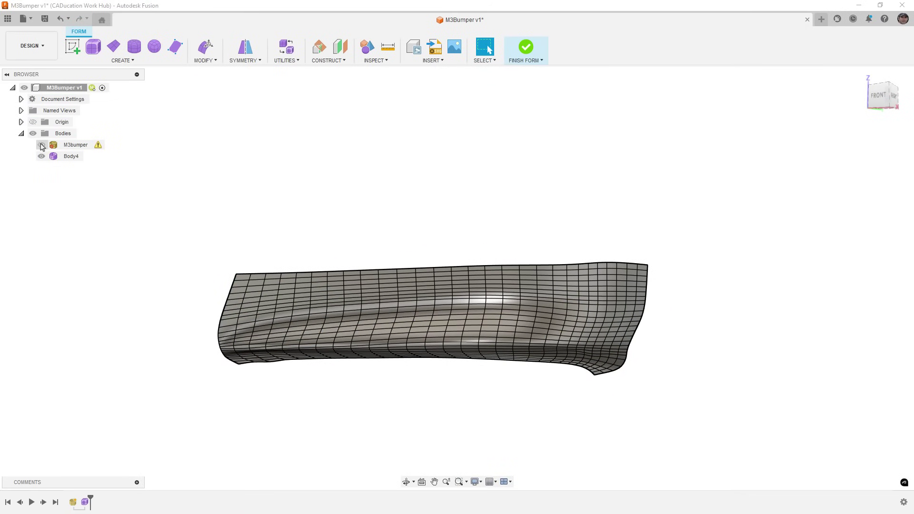
click(41, 145)
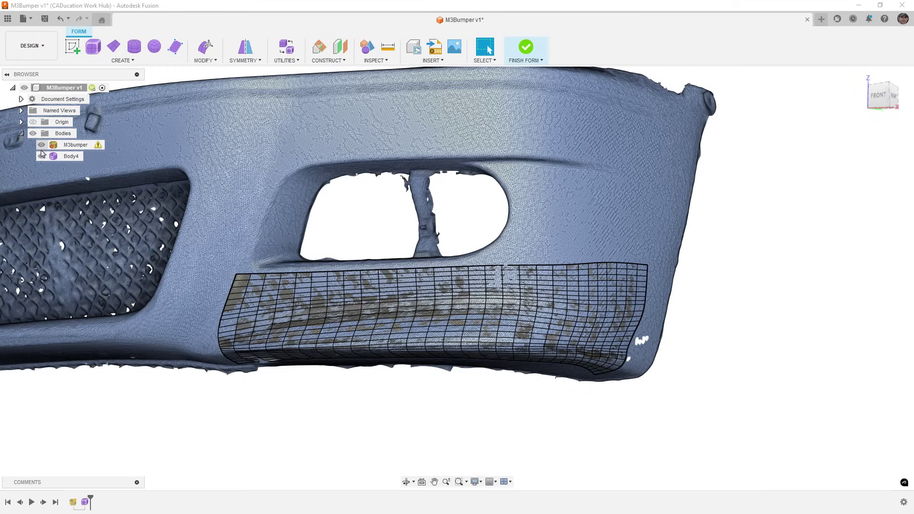
Hide Body4 and, with the Face tool and object snap on, create three adjoining faces on the mesh below the fog light opening
click(42, 157)
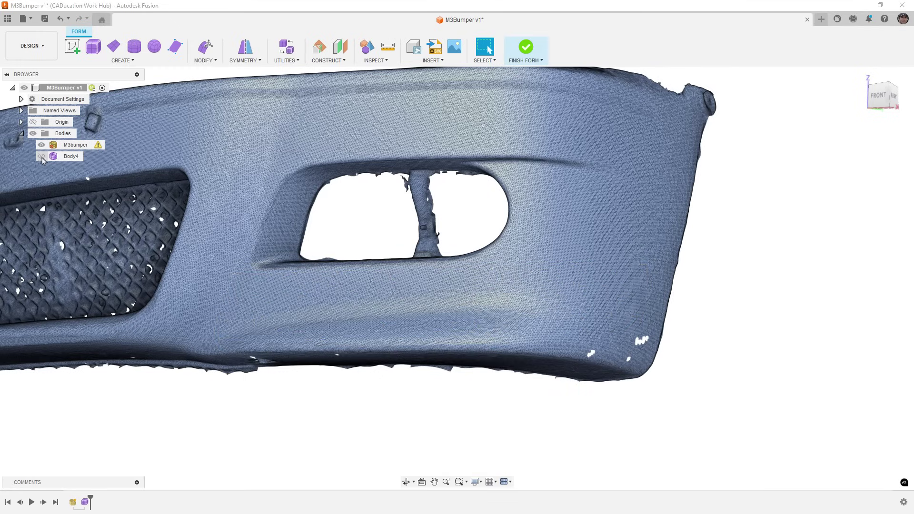
click(176, 46)
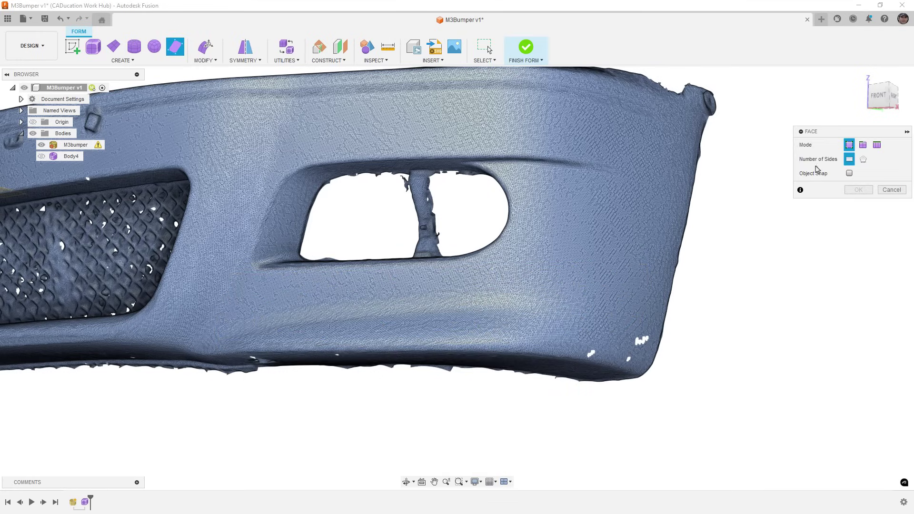
click(849, 174)
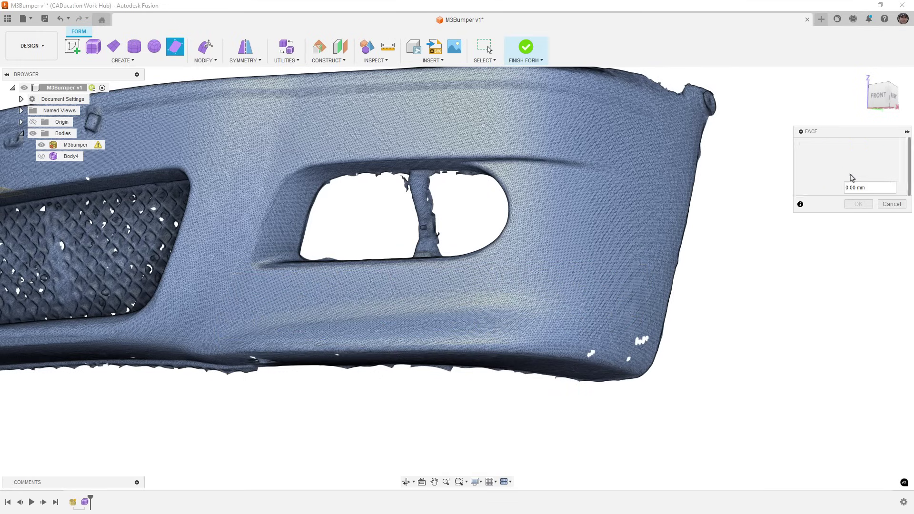
click(246, 272)
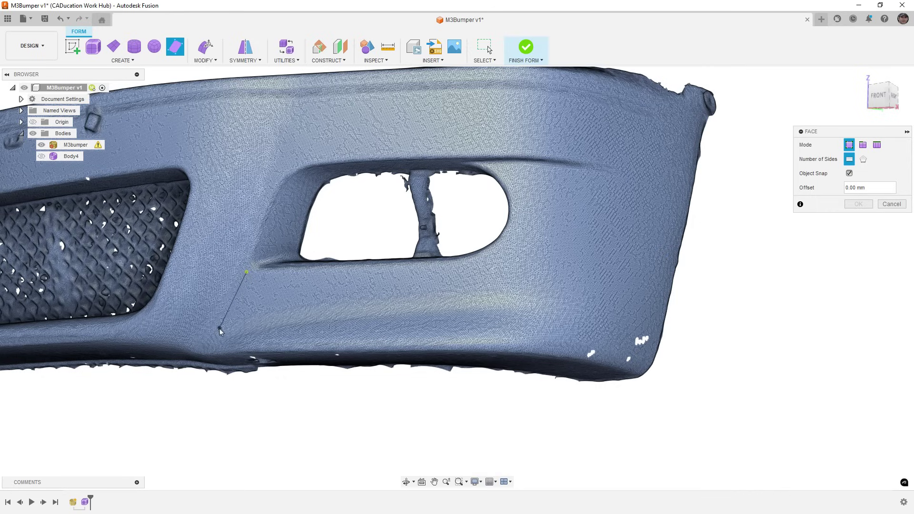
click(315, 280)
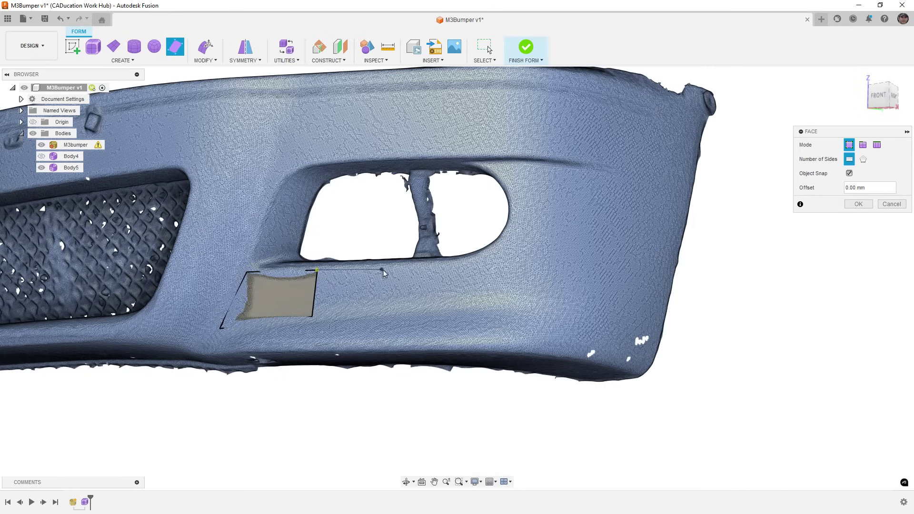
click(313, 321)
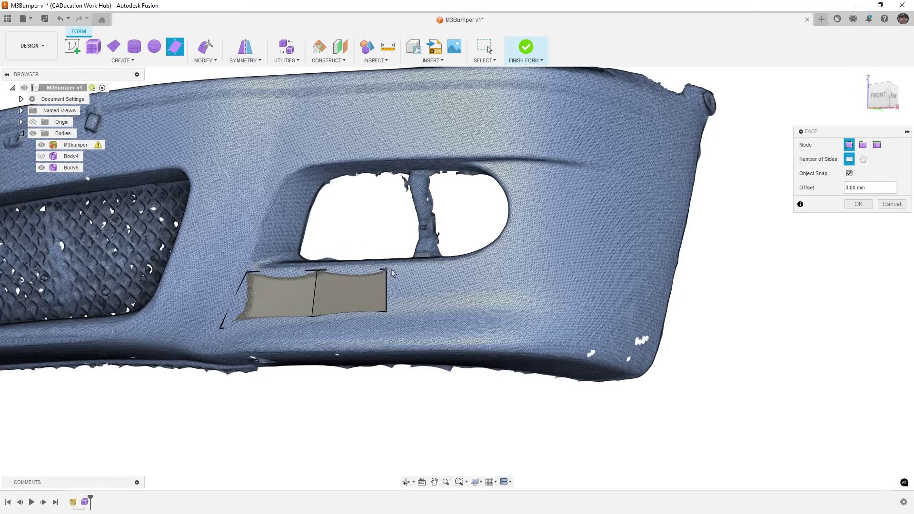
click(466, 306)
click(388, 311)
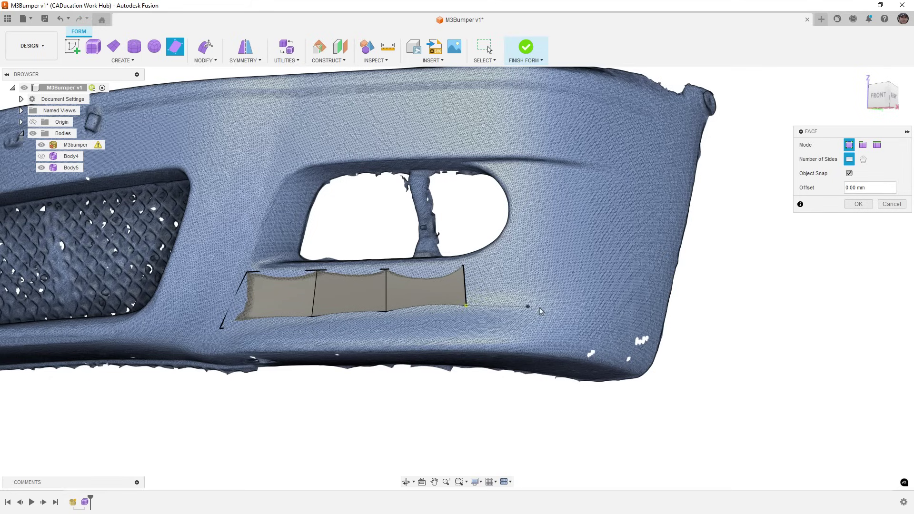
Continue the upper row with three more snapped faces around the bumper's corner to its outer side edge
click(560, 262)
click(465, 265)
middle_drag(554, 293, 495, 328)
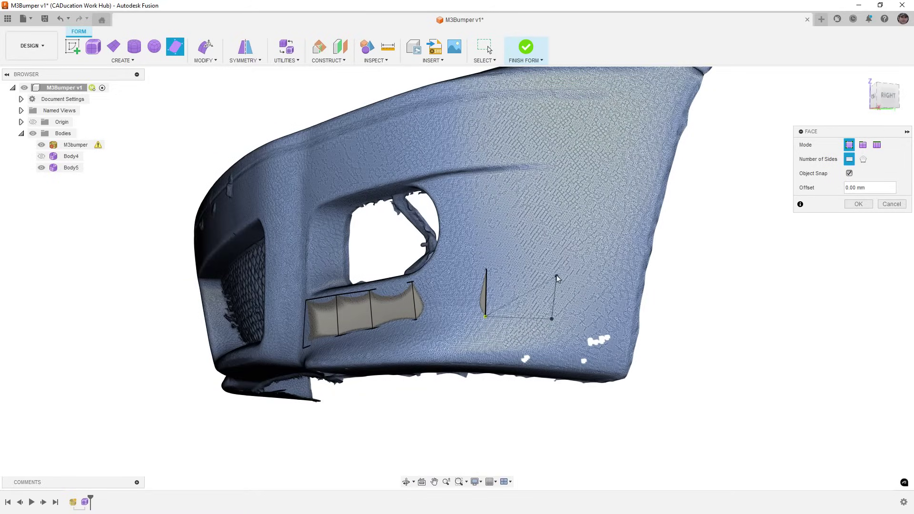
click(489, 271)
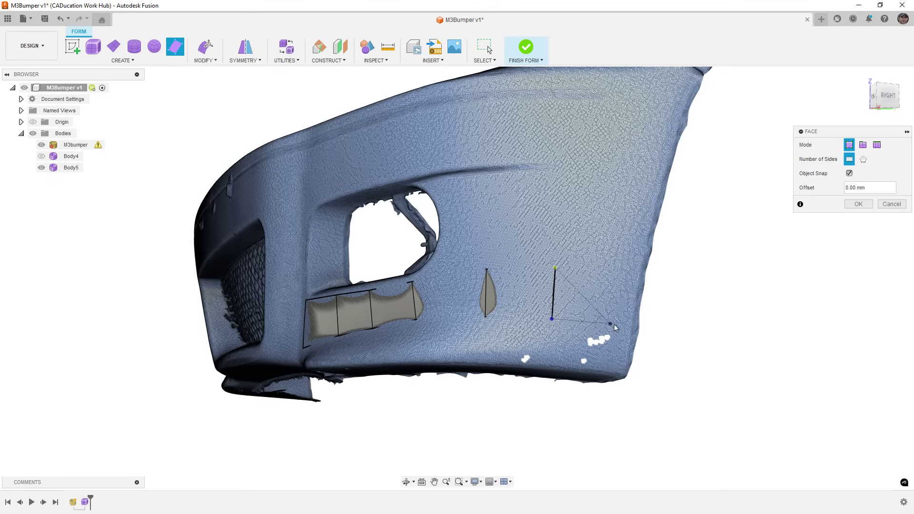
shift+middle_drag(637, 275, 540, 330)
Add the first three faces of a second row below the upper faces, reaching down to the bumper's lower edge
scroll(595, 366, up, 5)
scroll(571, 361, up, 3)
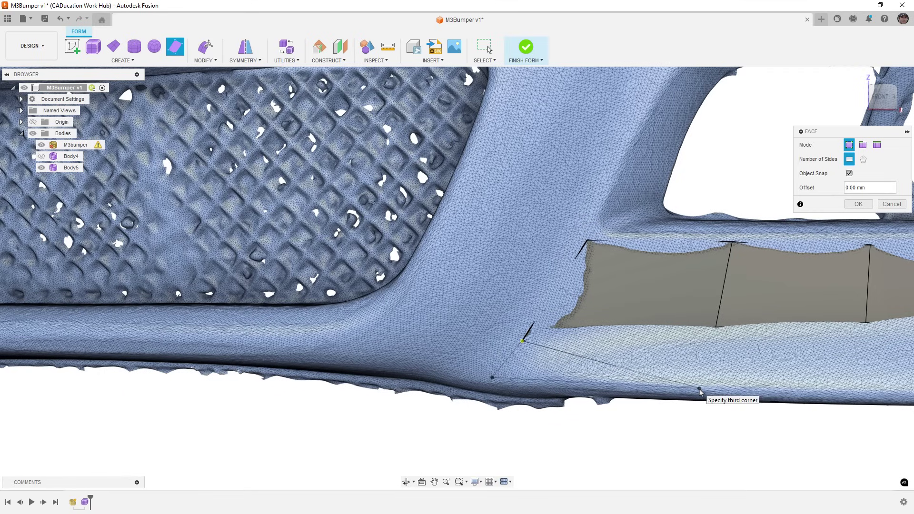
click(709, 355)
click(716, 327)
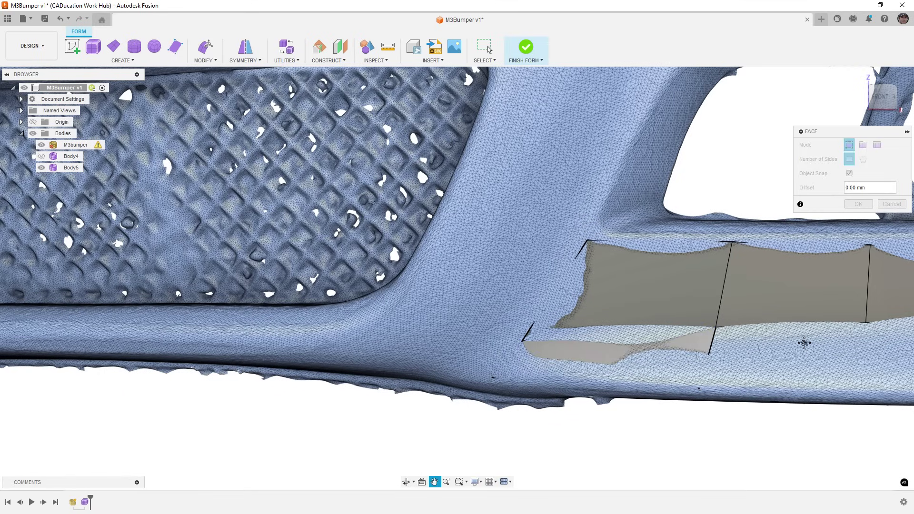
middle_drag(801, 338, 466, 322)
click(459, 313)
click(605, 308)
click(603, 342)
click(450, 340)
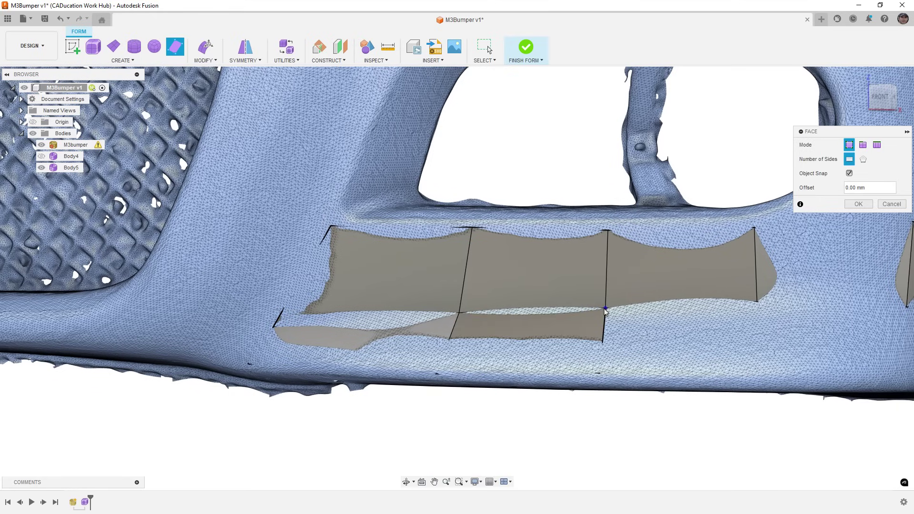
click(756, 302)
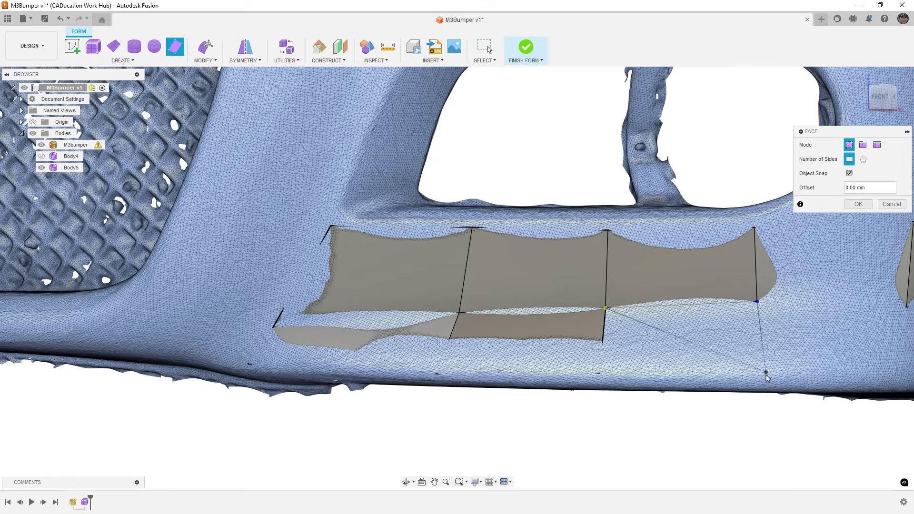
click(600, 375)
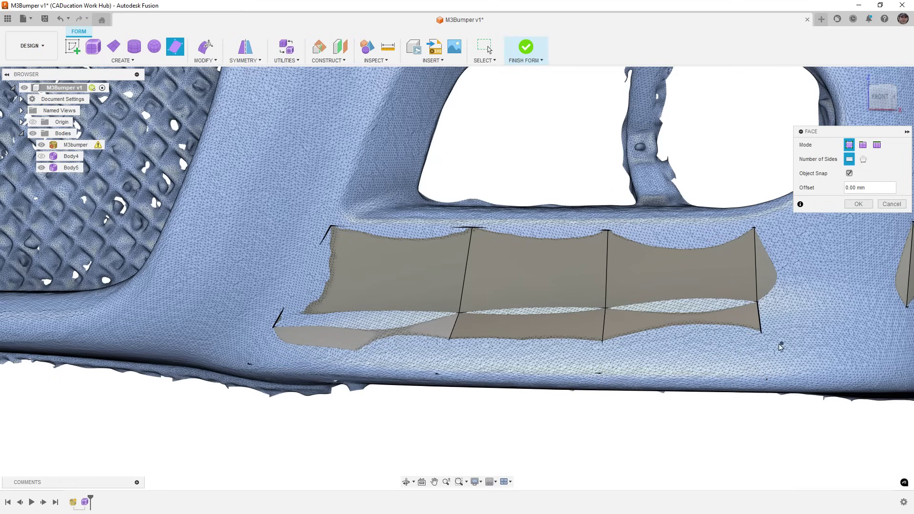
Complete the second row with three more faces around the corner to the outer side edge, and accept the Face command
shift+middle_drag(780, 349, 346, 295)
click(347, 287)
click(508, 295)
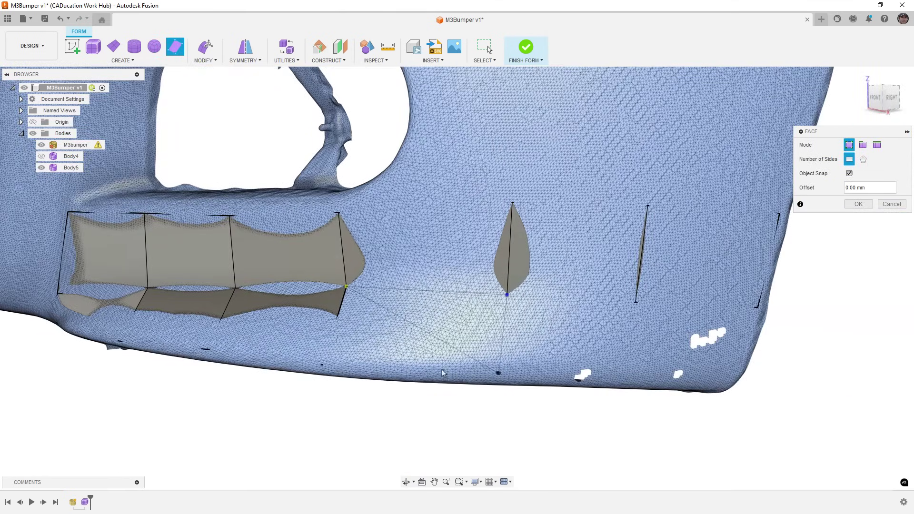
click(322, 368)
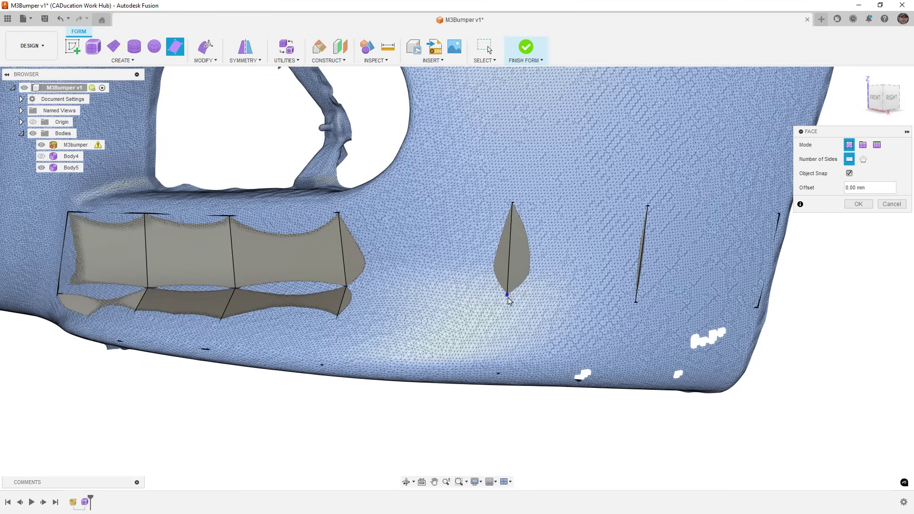
click(619, 378)
click(500, 374)
click(757, 308)
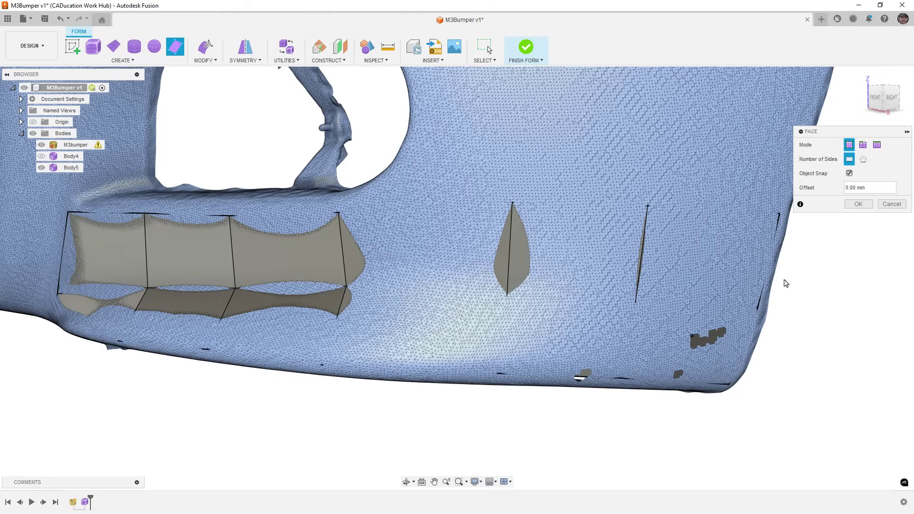
click(858, 203)
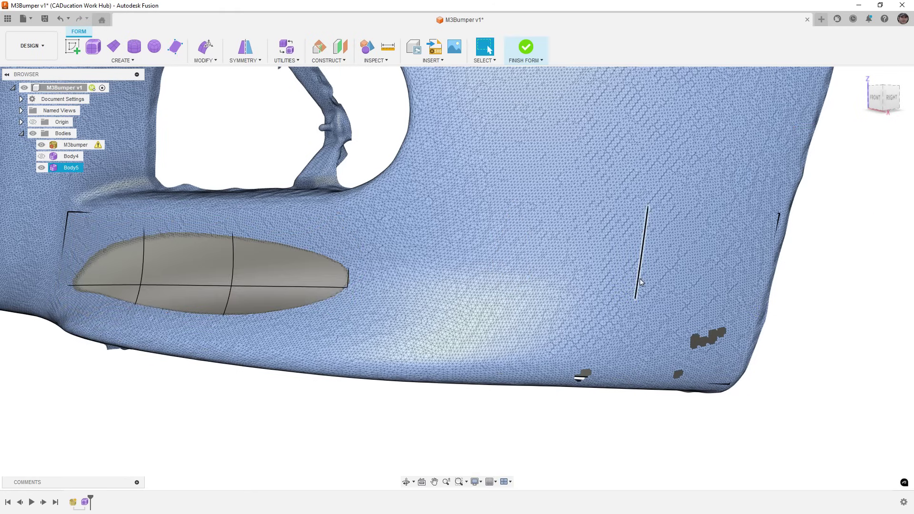
Set the M3bumper mesh's opacity to 40% to compare it with the new form body
mouse_move(514, 333)
shift+middle_down()
mouse_move(526, 336)
mouse_move(520, 322)
mouse_move(508, 329)
shift+middle_up()
click(94, 168)
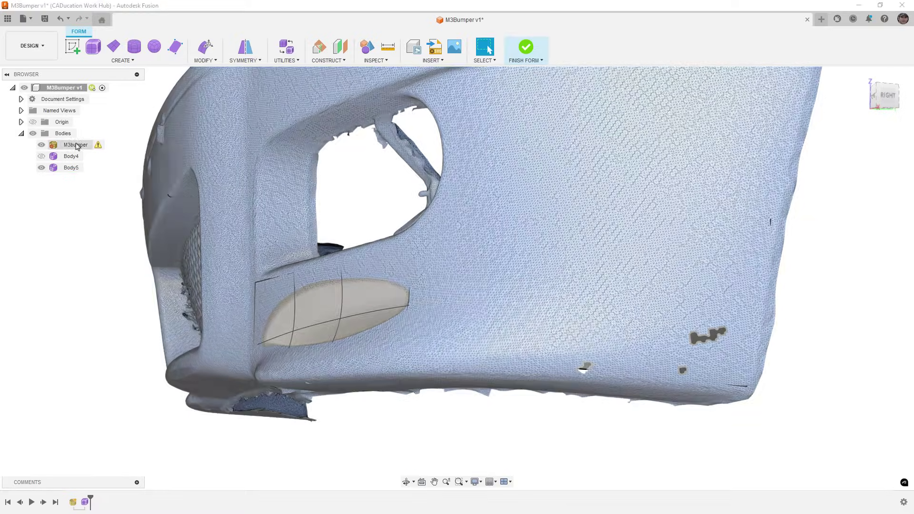
right_click(76, 145)
mouse_move(122, 301)
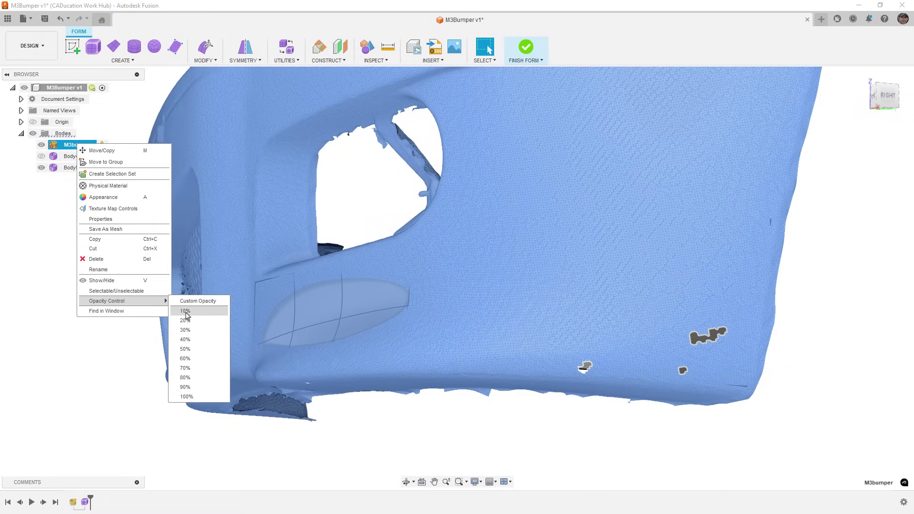
click(194, 338)
click(413, 422)
Select the complete lower boundary edge loop of Body5 and open it in Edit Form
middle_drag(407, 375, 474, 309)
shift+middle_drag(477, 280, 508, 290)
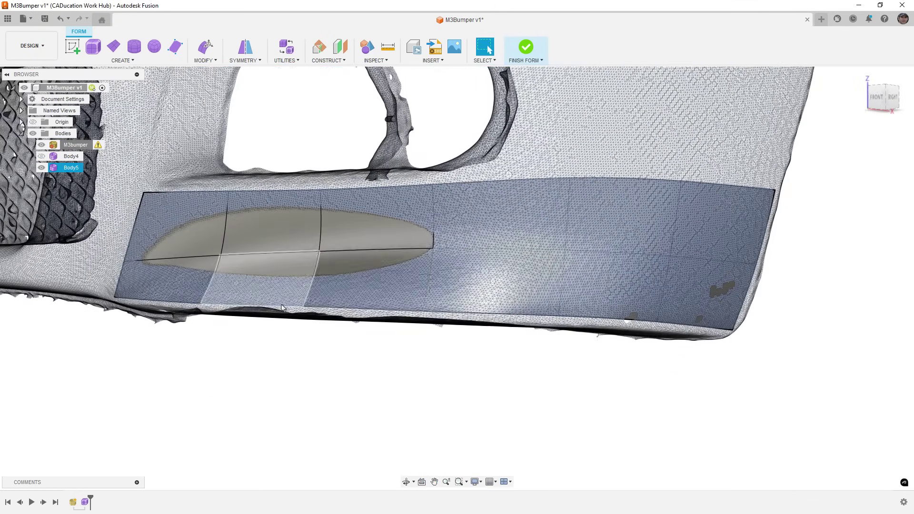
double_click(376, 305)
click(210, 46)
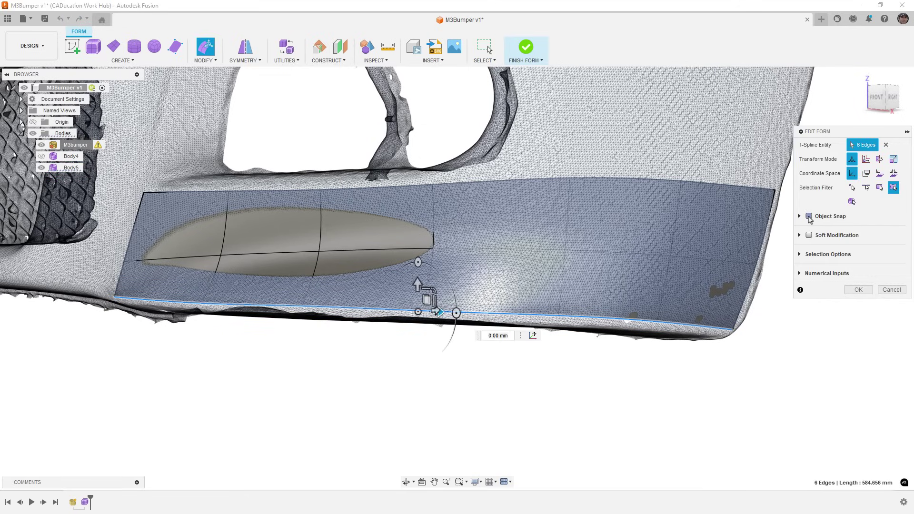
Try moving the lower boundary edges with object snap on, undo the move, and turn object snap off
click(809, 217)
shift+middle_drag(526, 261, 507, 294)
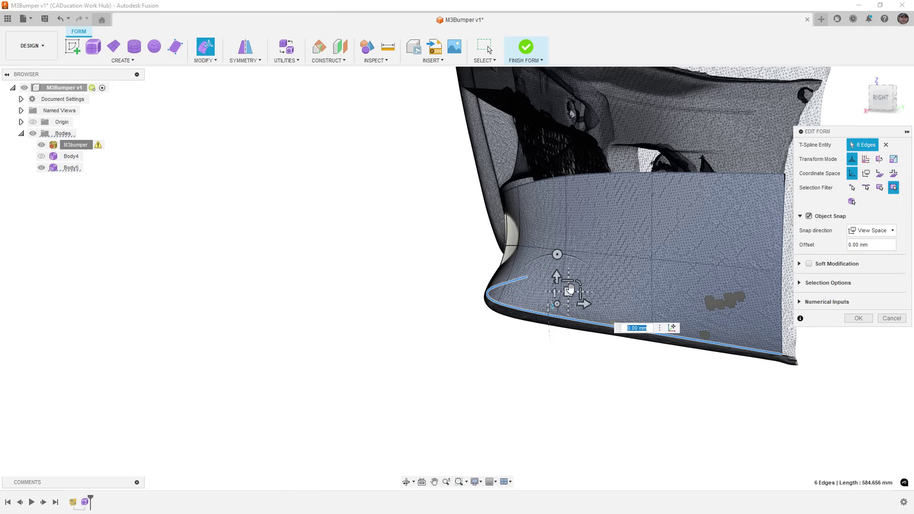
drag(568, 290, 522, 320)
shift+middle_drag(522, 321, 638, 214)
shift+middle_drag(595, 257, 569, 300)
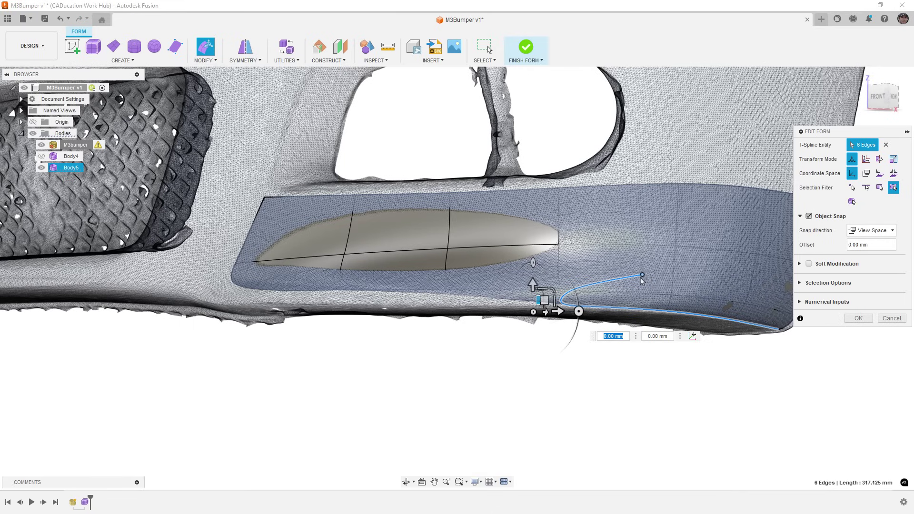
key(ctrl+z)
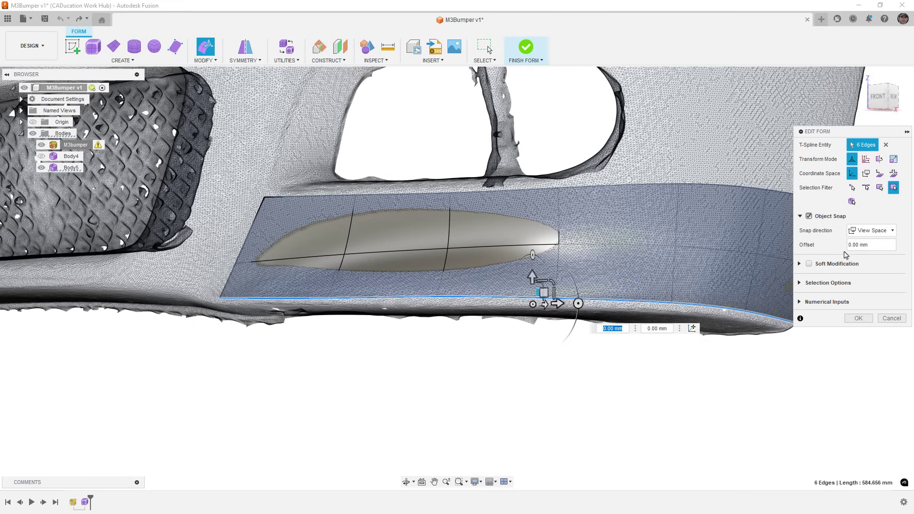
click(809, 216)
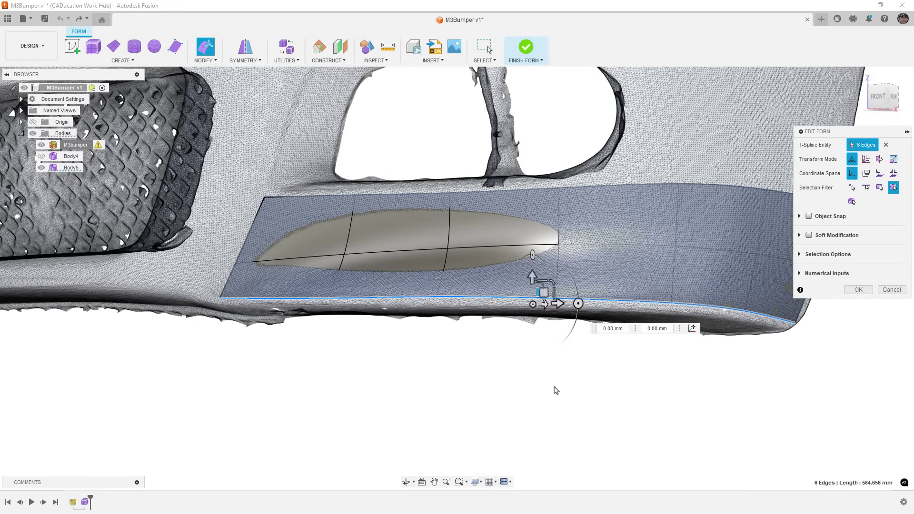
View the bumper from below and relocate the edit manipulator's pivot behind the bumper, on the inner side of the curved edges
shift+middle_drag(556, 390, 503, 380)
drag(580, 306, 579, 296)
shift+middle_drag(489, 341, 587, 305)
click(881, 103)
middle_drag(527, 355, 534, 191)
middle_drag(520, 420, 533, 157)
middle_drag(553, 368, 569, 246)
scroll(567, 246, down, 8)
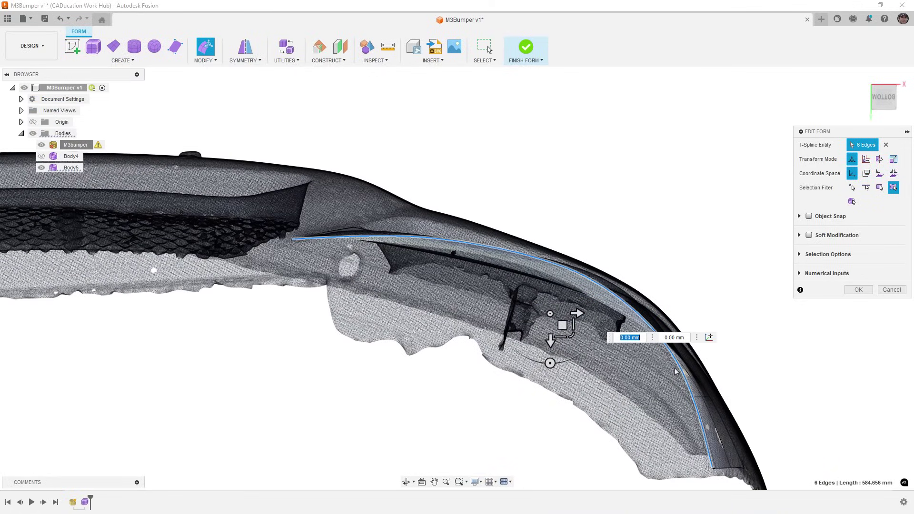
click(708, 338)
click(534, 260)
drag(543, 270, 455, 392)
click(739, 404)
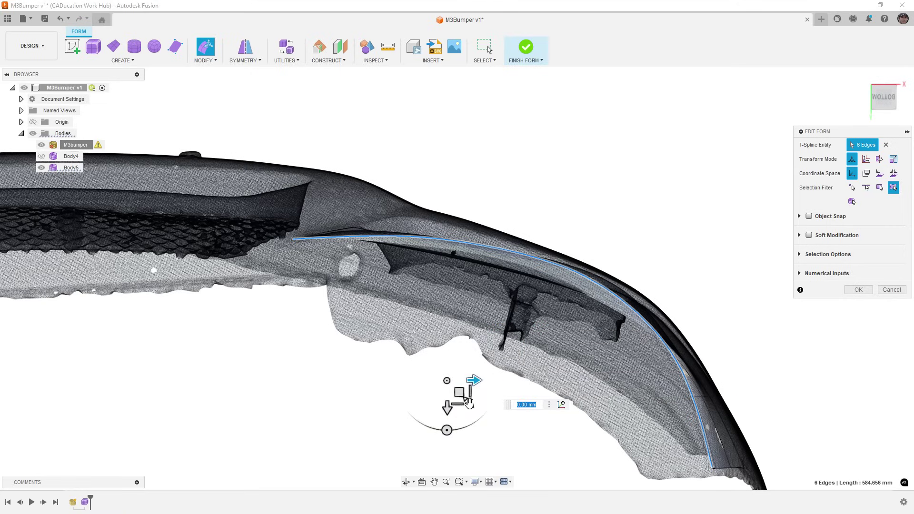
Extrude the lower boundary edges inward at a scale of about 0.892, shift them down 10 mm, and accept the form edit
drag(469, 402, 467, 401)
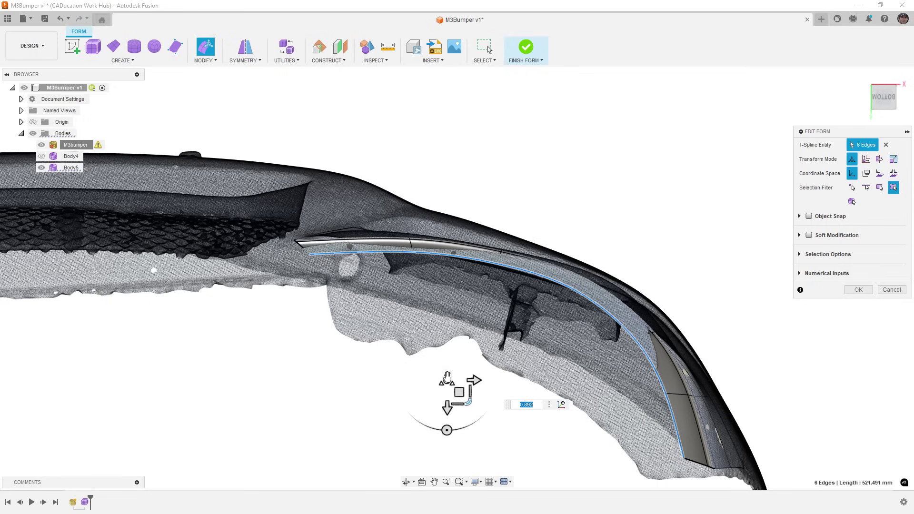
drag(459, 392, 456, 401)
scroll(479, 325, down, 1)
shift+middle_drag(478, 324, 414, 381)
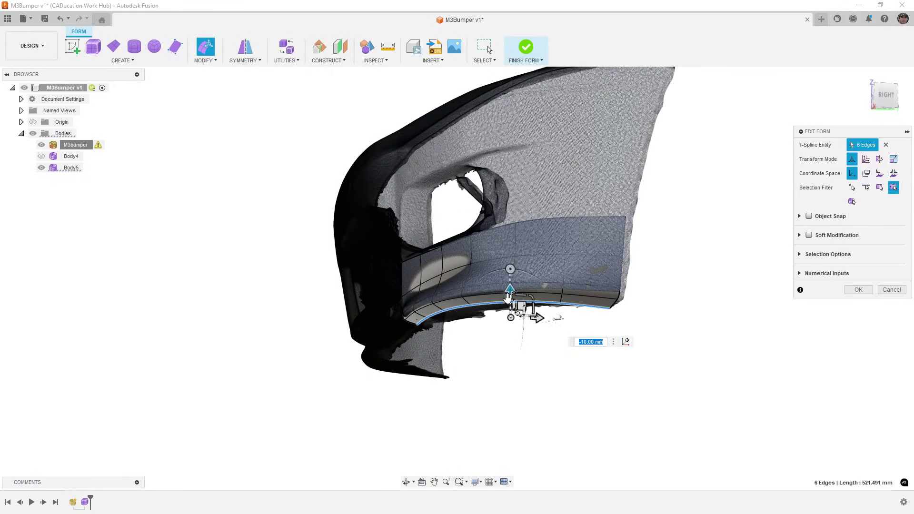
shift+middle_drag(527, 311, 592, 328)
click(868, 289)
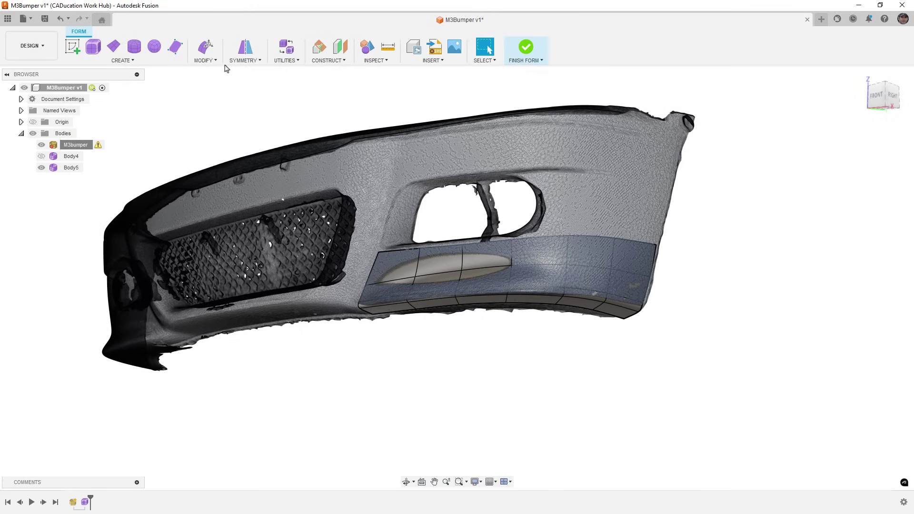
Pull all of Body5's vertices onto the bumper mesh with the Surface Points type, and hide the M3bumper mesh
click(212, 61)
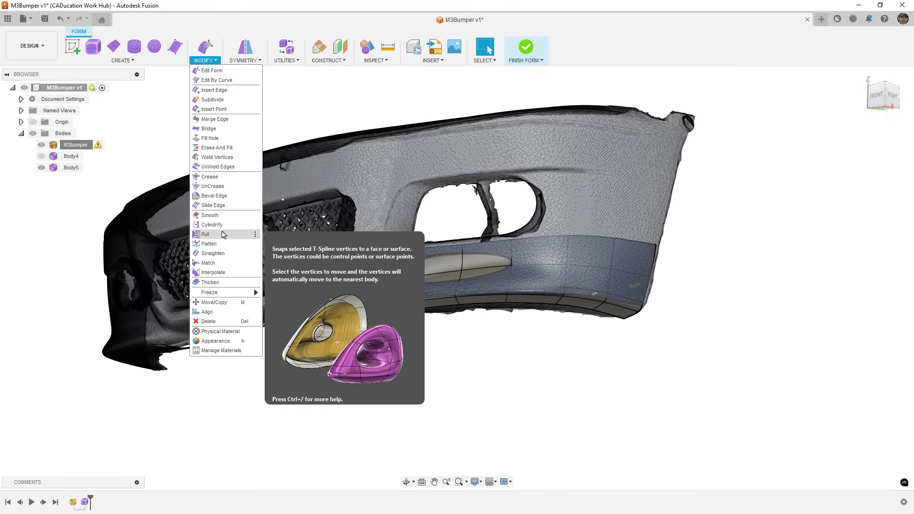
click(205, 234)
drag(289, 194, 740, 349)
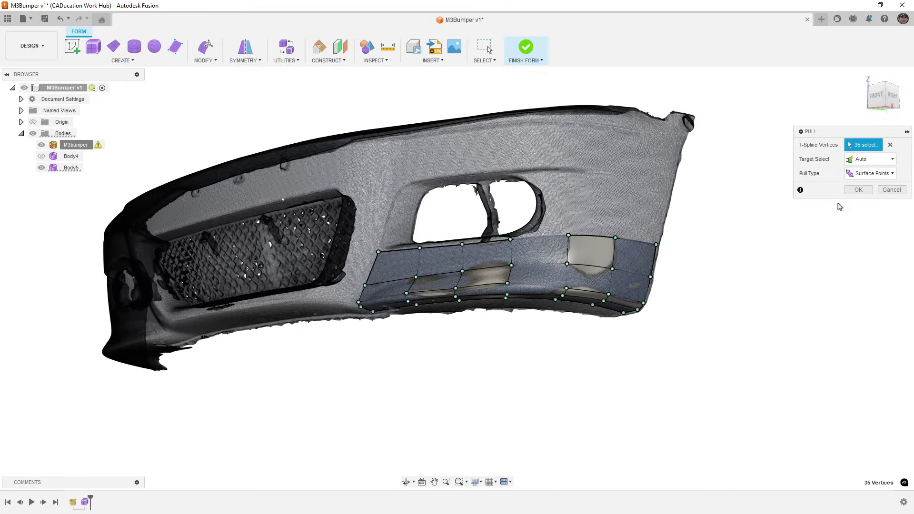
click(858, 190)
shift+middle_drag(552, 265, 603, 276)
click(41, 144)
shift+middle_drag(413, 262, 549, 330)
scroll(549, 331, up, 3)
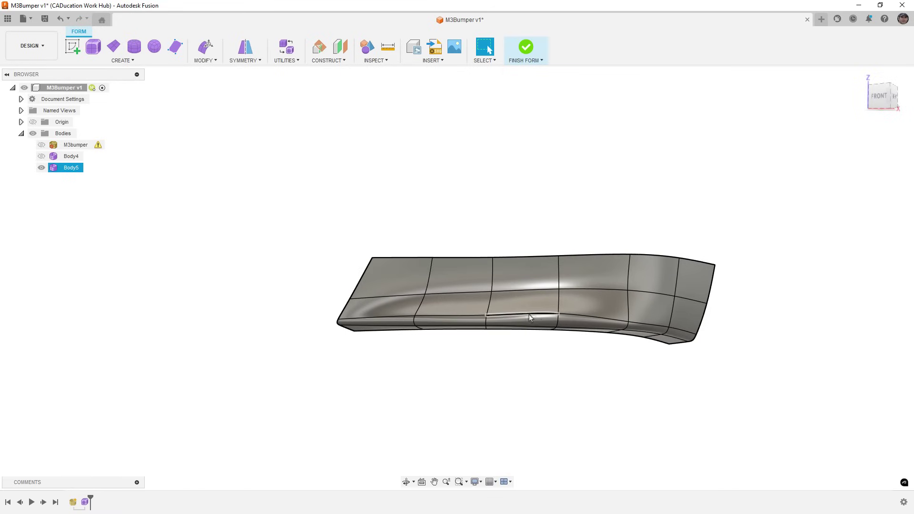
Subdivide all of Body5's faces in Exact insert mode with 3 length faces and 3 width faces
click(241, 96)
click(215, 60)
click(213, 95)
drag(282, 193, 777, 411)
click(893, 171)
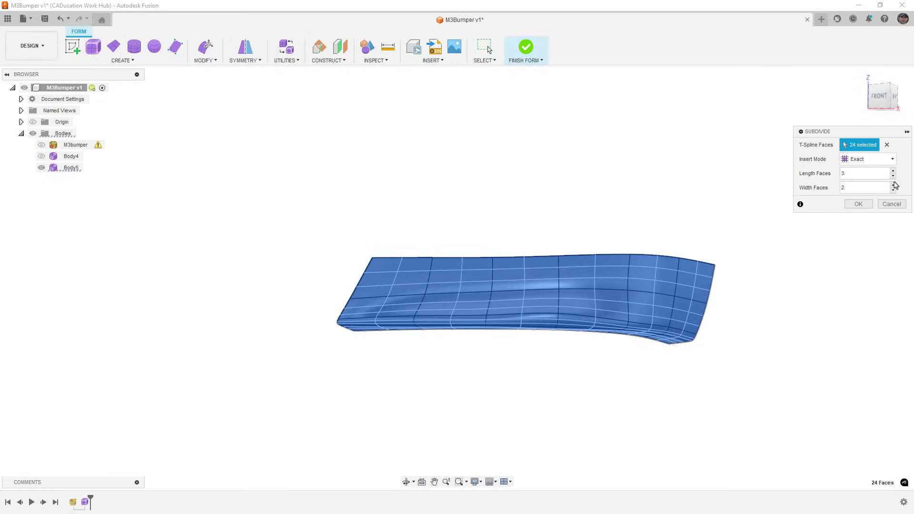
click(893, 185)
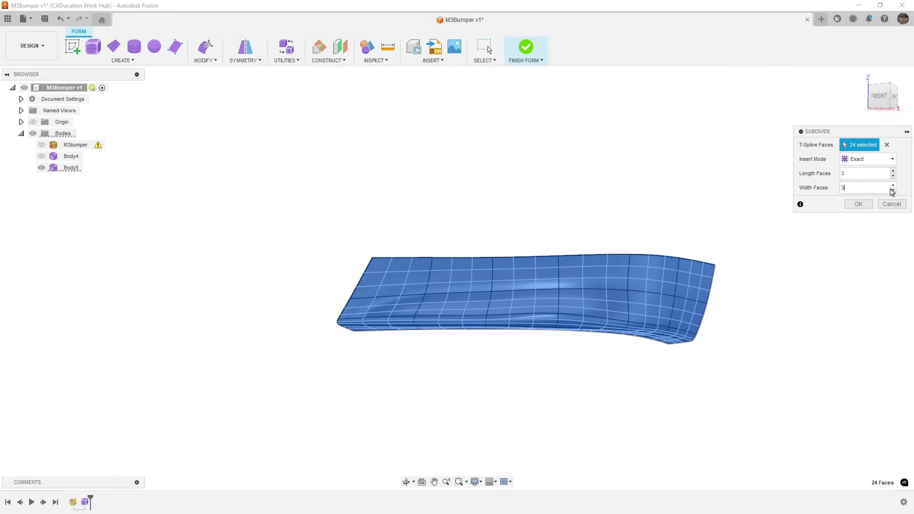
click(858, 204)
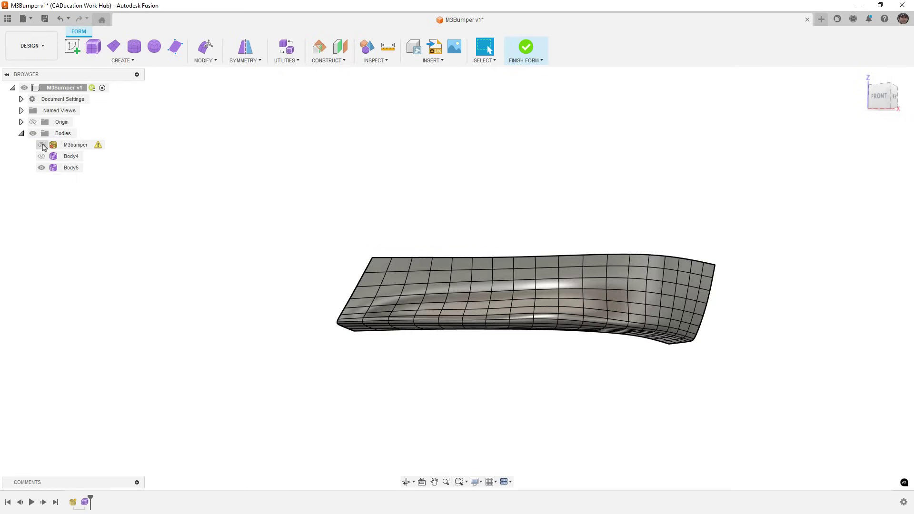
Show the M3bumper mesh and pull all of the subdivided Body5's vertices onto it with the Surface Points type
click(42, 145)
click(206, 61)
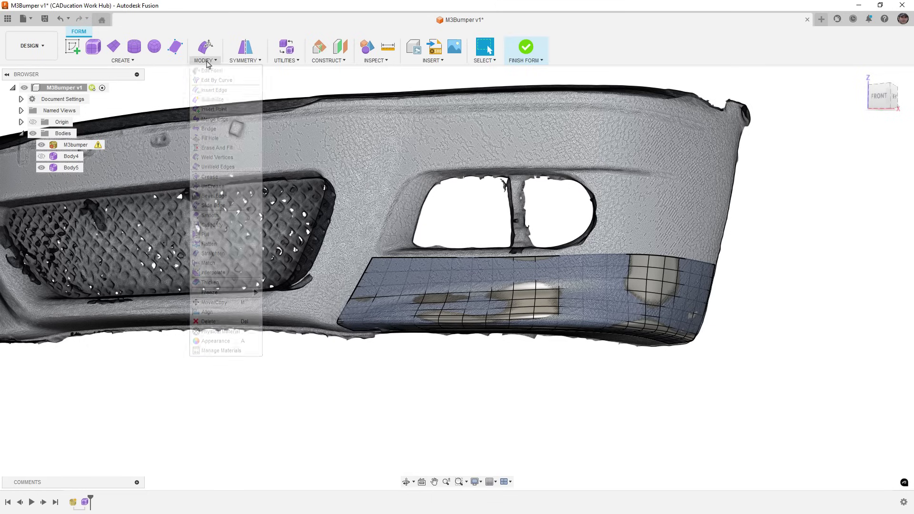
click(218, 228)
drag(238, 215, 826, 410)
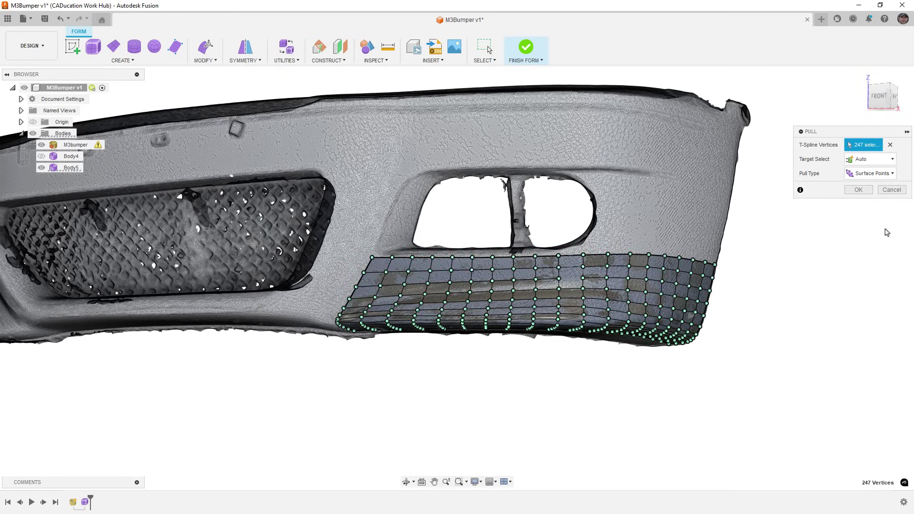
click(858, 190)
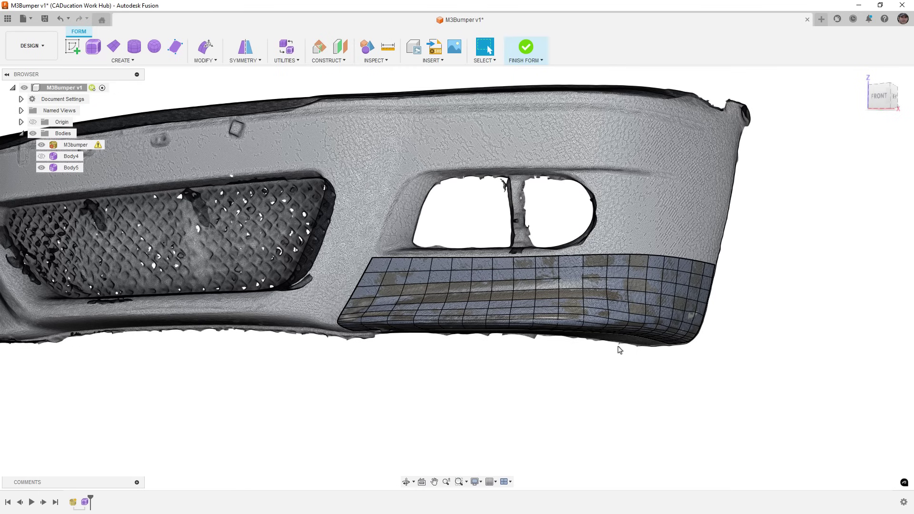
Examine how closely Body5 follows the bumper mesh, then hide the mesh and inspect the surface along its lower bend
scroll(620, 350, up, 10)
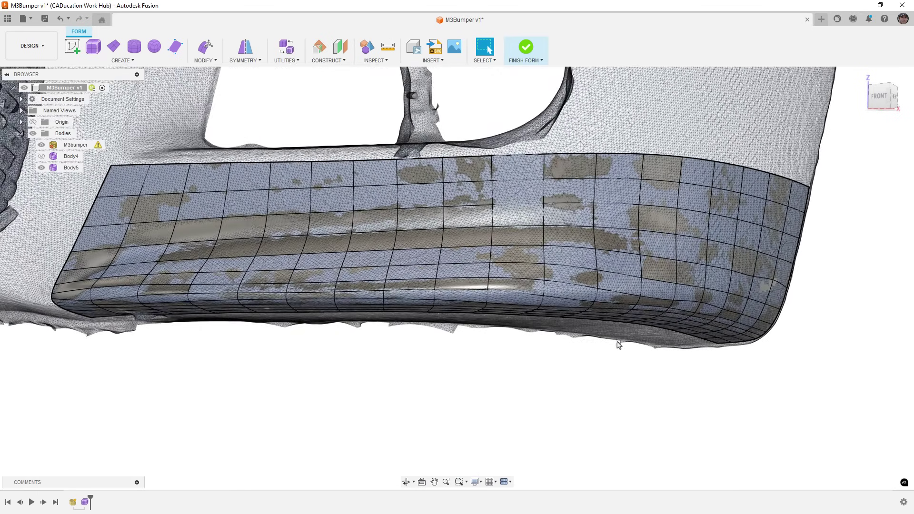
scroll(618, 345, up, 2)
shift+middle_drag(619, 342, 532, 300)
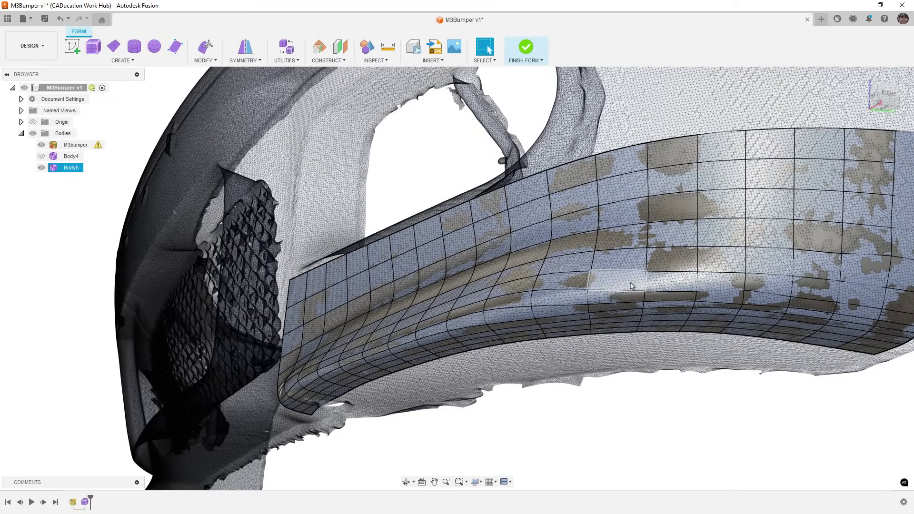
click(42, 145)
shift+middle_drag(443, 240, 492, 245)
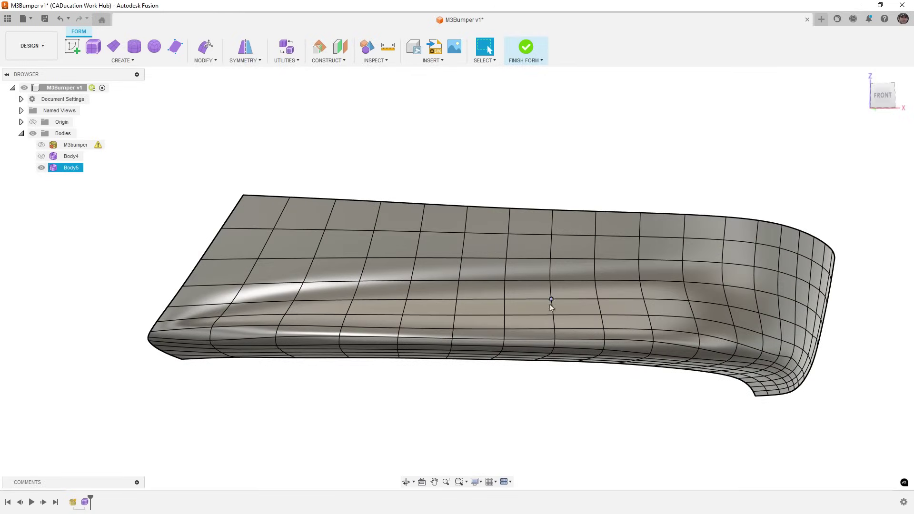
shift+middle_drag(473, 275, 347, 327)
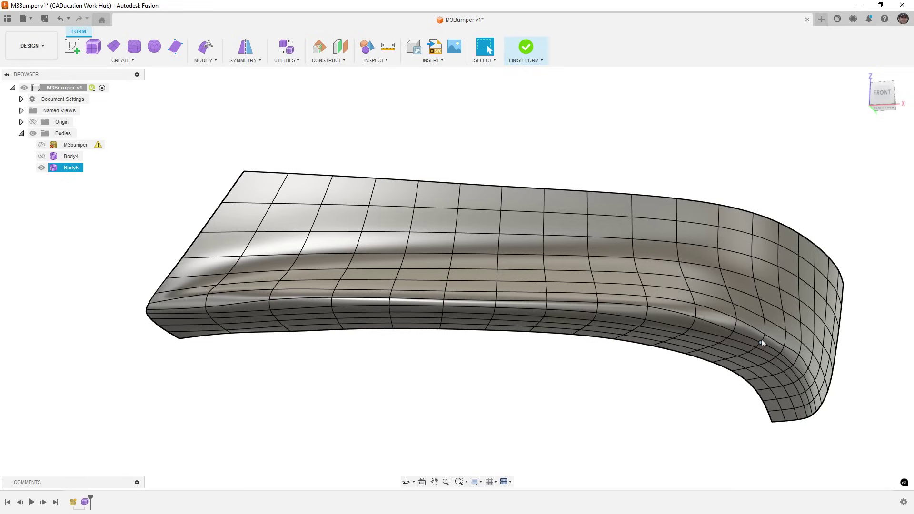
click(410, 370)
scroll(412, 374, down, 2)
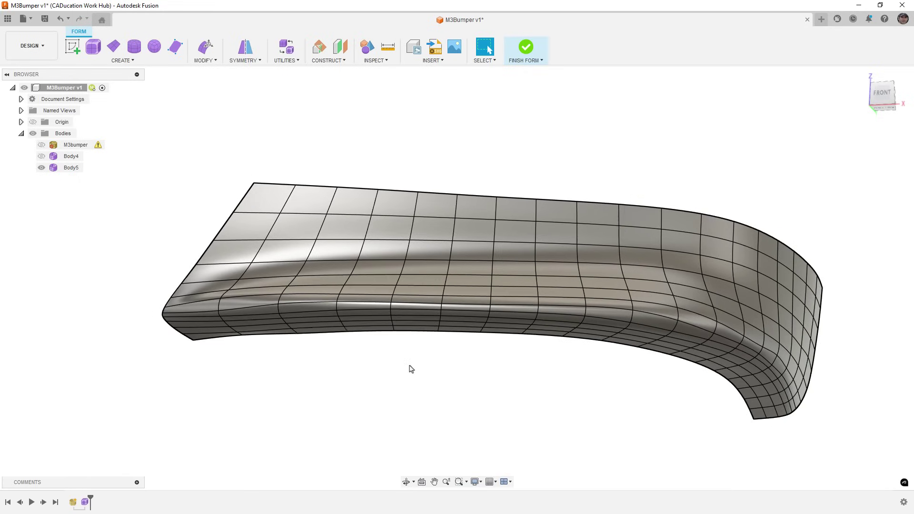
With the mesh shown and object snap on, move an edge on the lower bend by about 0.6 and 1.35 mm and nudge a nearby vertex
click(41, 145)
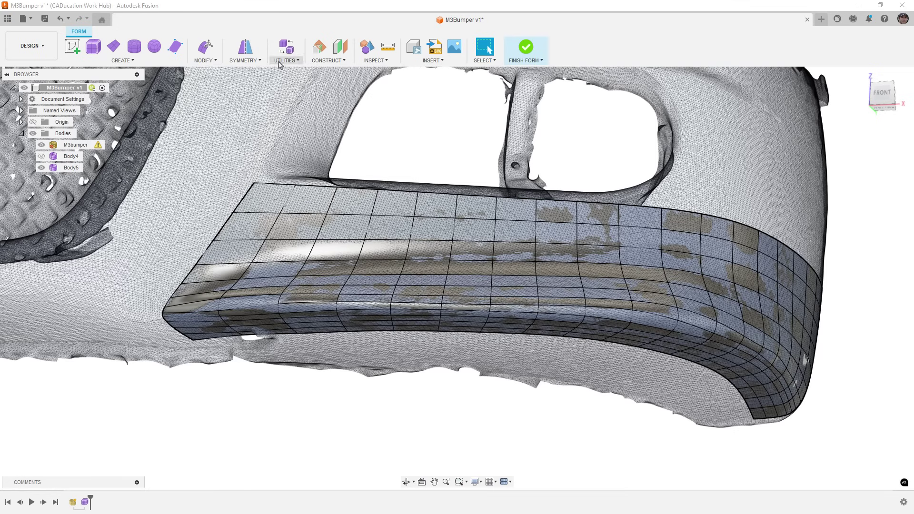
click(205, 47)
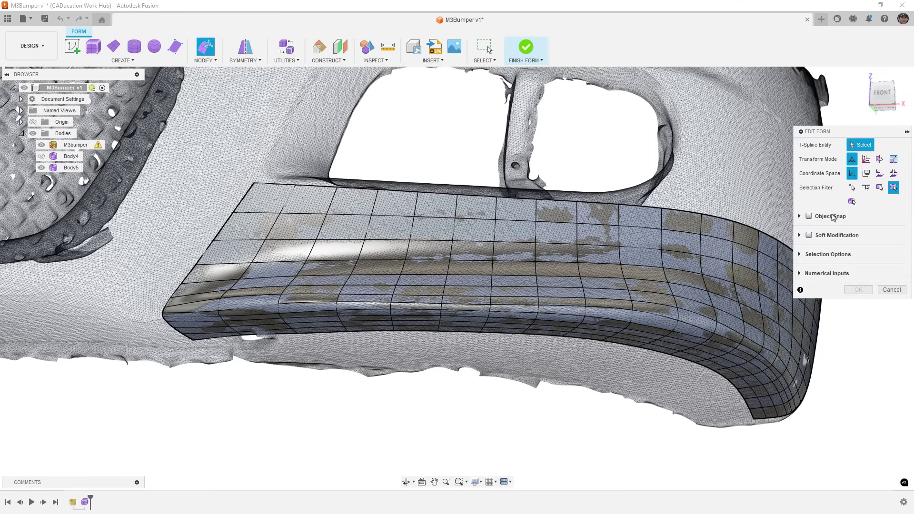
click(809, 217)
scroll(500, 297, up, 5)
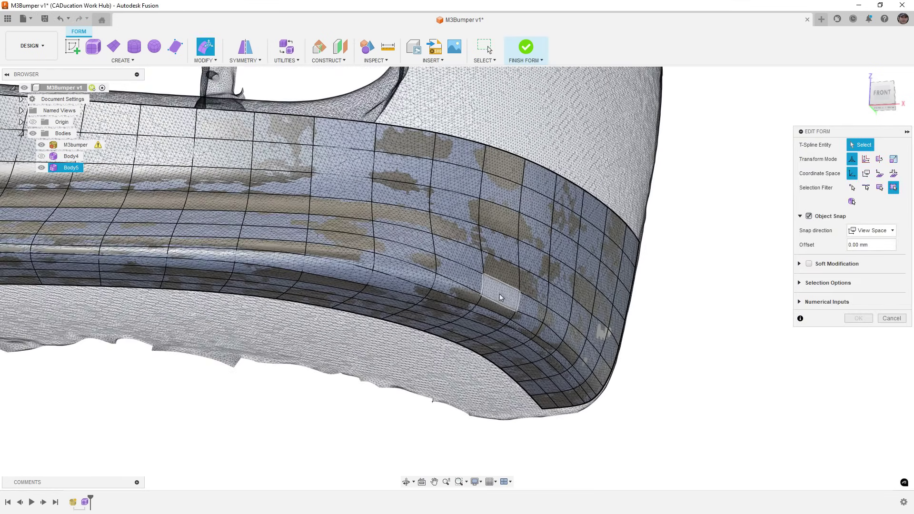
scroll(499, 297, up, 3)
click(501, 298)
scroll(500, 298, up, 3)
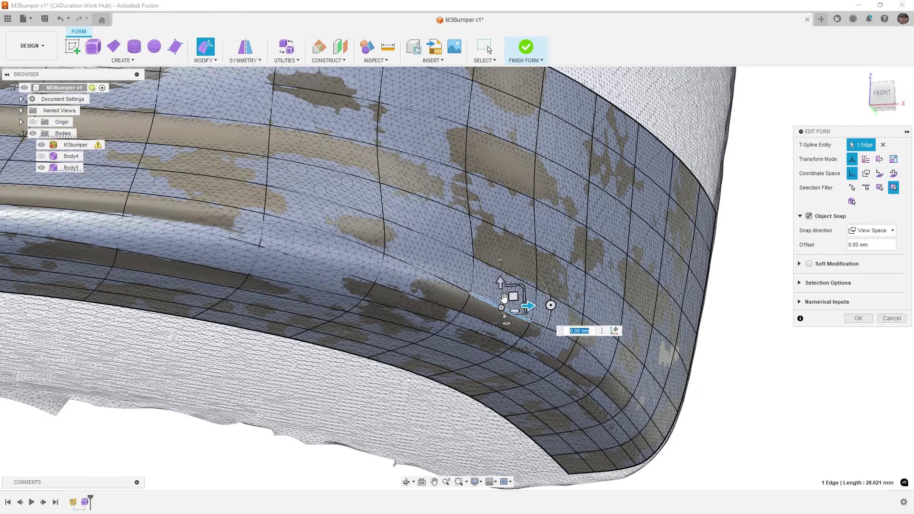
mouse_move(514, 296)
mouse_down()
mouse_move(518, 287)
mouse_move(505, 307)
mouse_up()
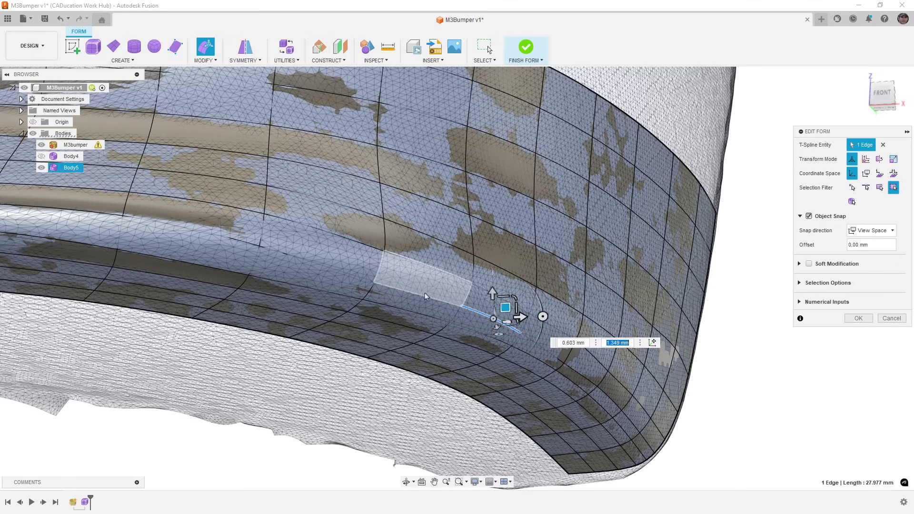
click(375, 282)
drag(388, 267, 387, 266)
click(858, 318)
Pull all of Body5's vertices onto the bumper mesh again, keeping the Surface Points type
scroll(730, 342, down, 8)
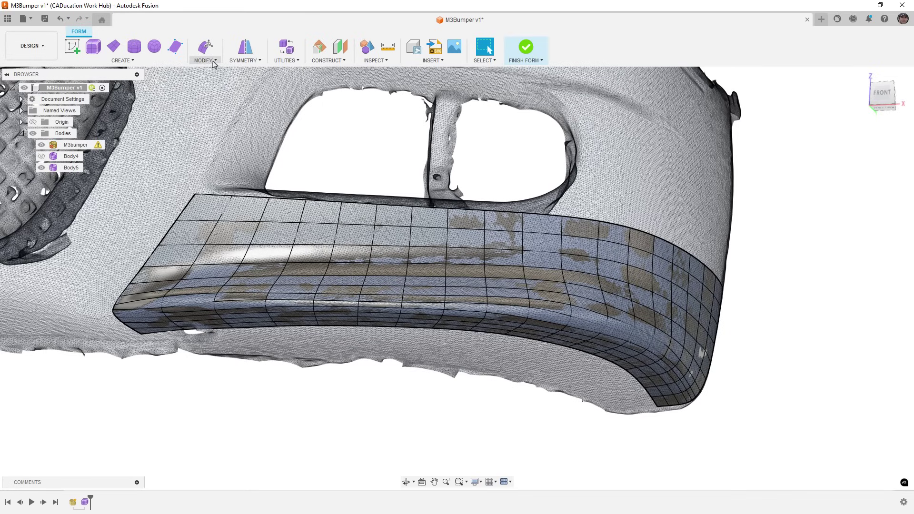
click(213, 64)
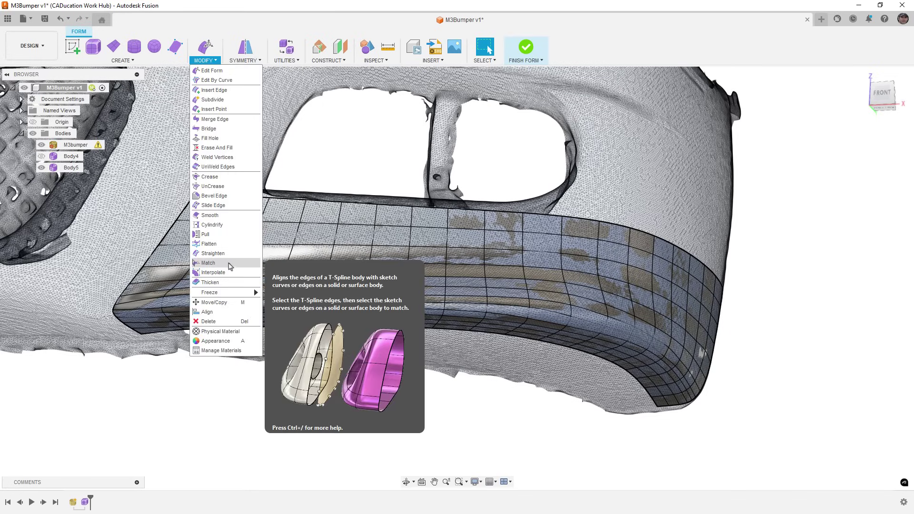
click(226, 236)
scroll(333, 246, down, 3)
drag(166, 151, 692, 428)
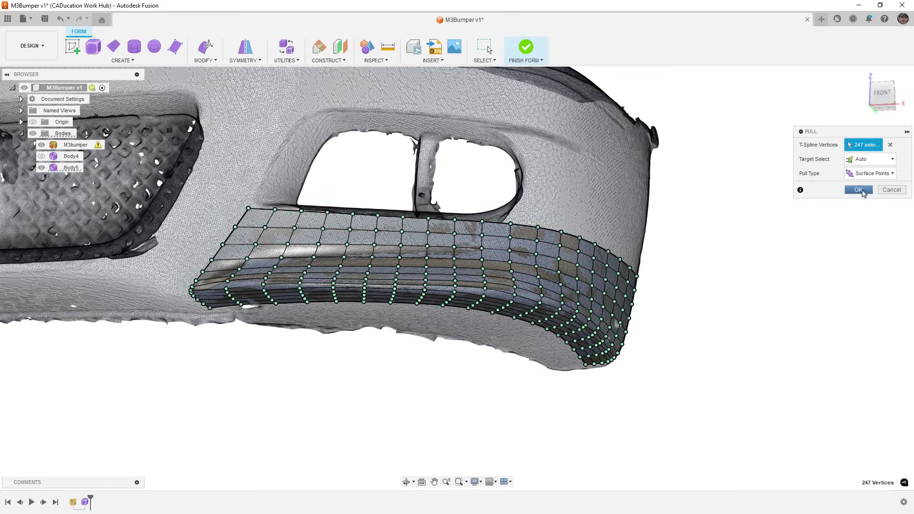
click(858, 190)
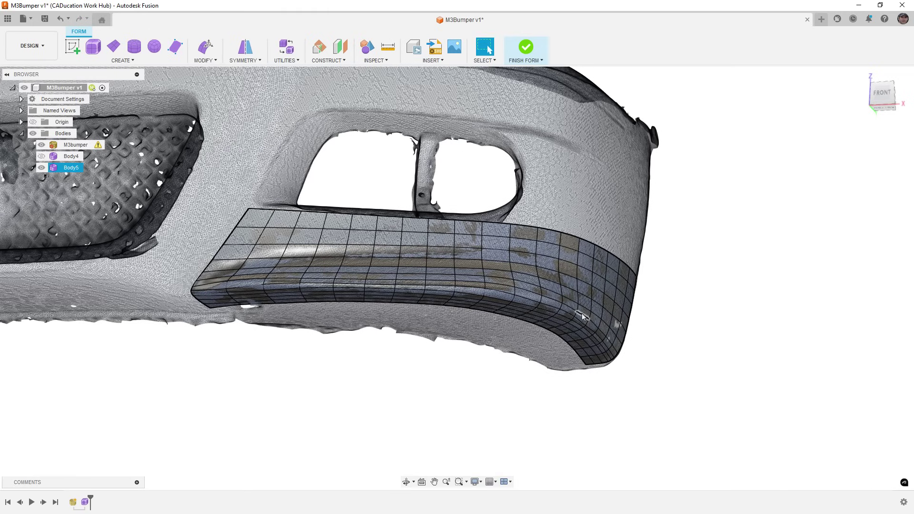
Smooth eleven faces along the lower bend near the bumper's corner with a smoothing value of 0.432
shift+middle_drag(587, 321, 548, 307)
scroll(584, 324, up, 4)
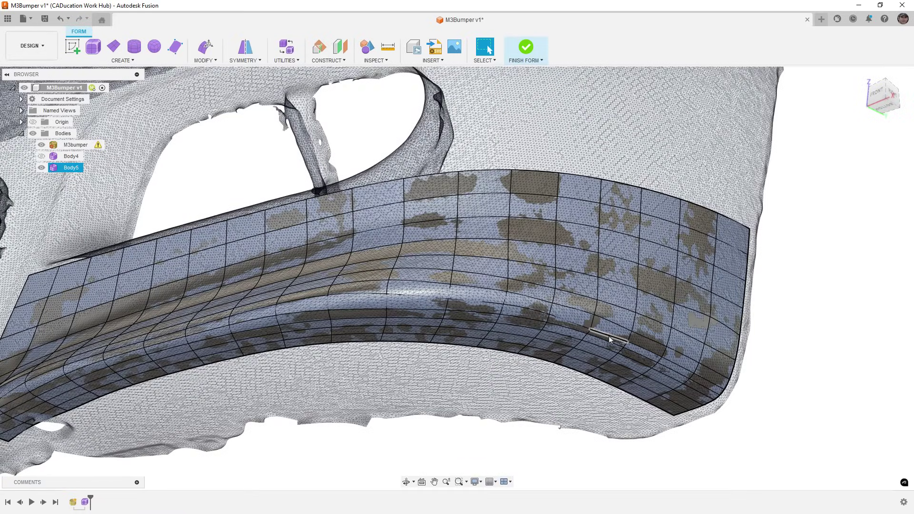
double_click(608, 338)
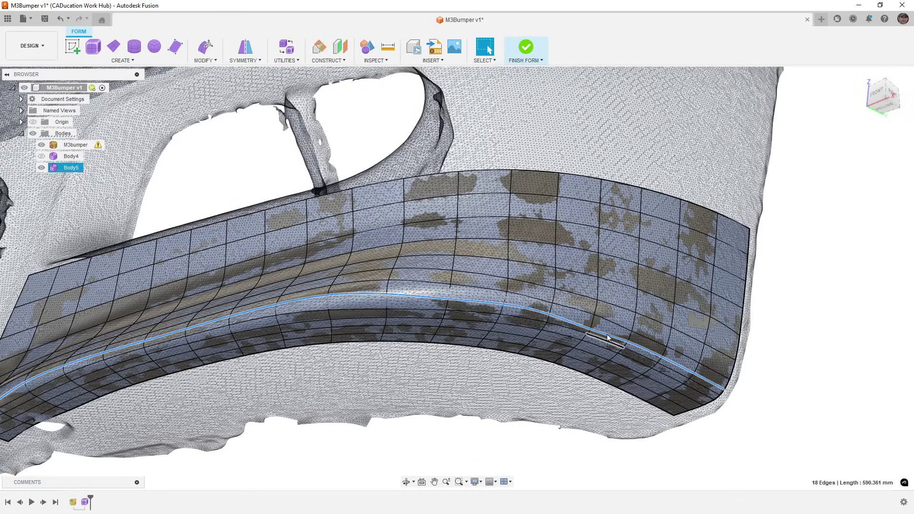
click(201, 60)
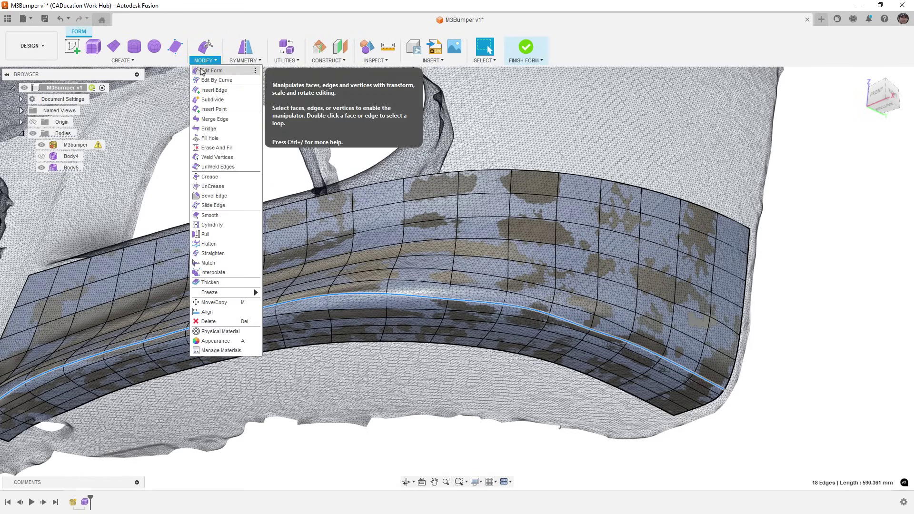
click(224, 216)
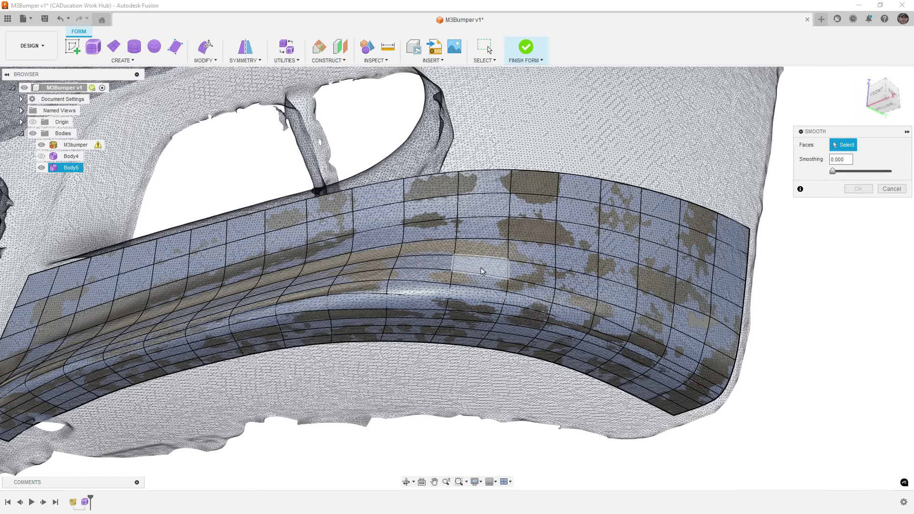
click(528, 296)
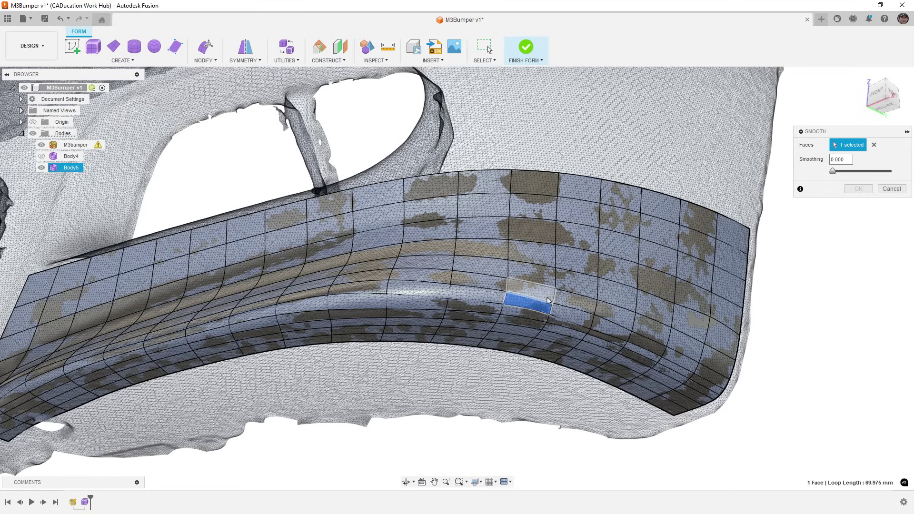
click(573, 305)
click(570, 314)
click(567, 324)
click(515, 314)
click(493, 298)
click(495, 310)
click(608, 333)
click(611, 323)
click(615, 311)
drag(832, 171, 858, 172)
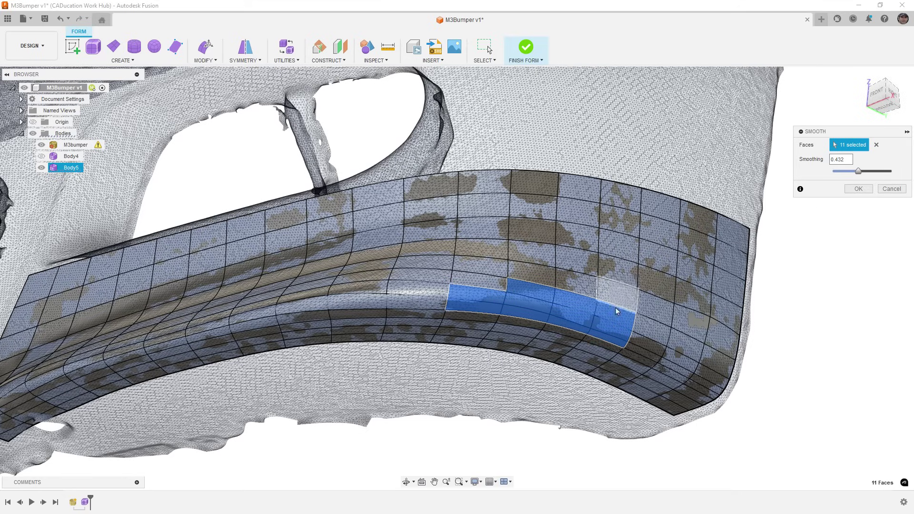
click(856, 190)
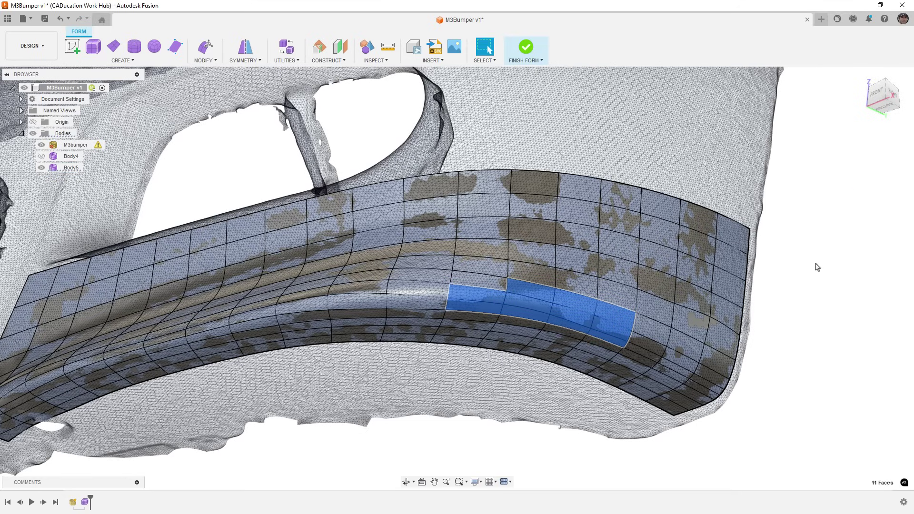
Pull the vertices in and around the smoothed corner area back onto the bumper mesh with the Surface Points type
click(209, 66)
click(214, 229)
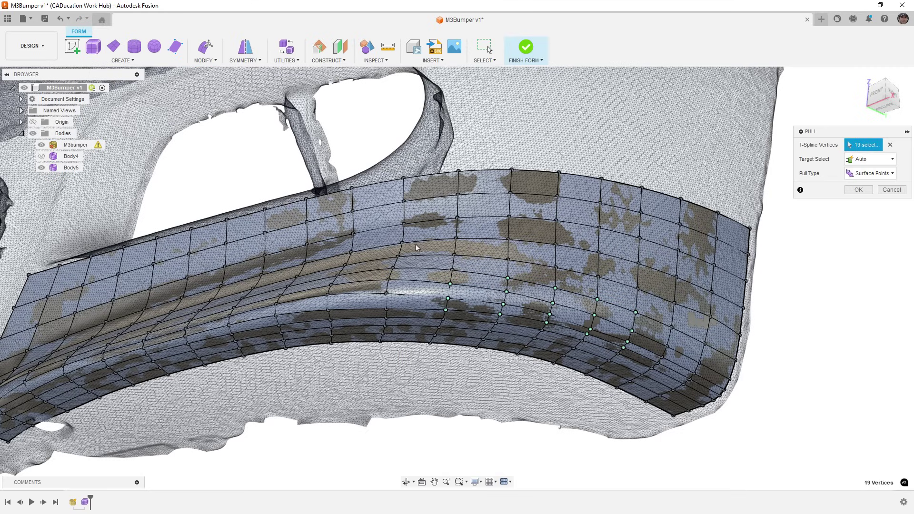
drag(416, 249, 809, 406)
drag(420, 229, 697, 379)
click(858, 189)
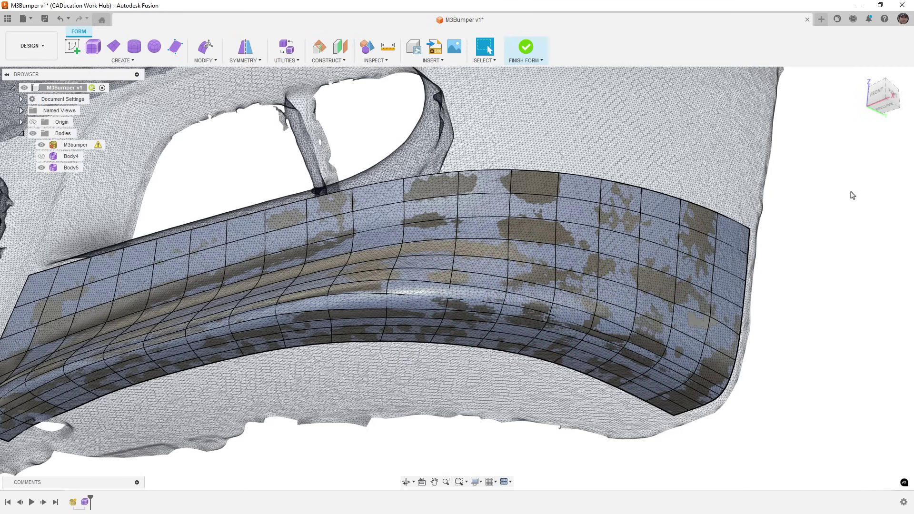
Hide the M3bumper mesh and examine the smoothed form surface from the front
click(42, 144)
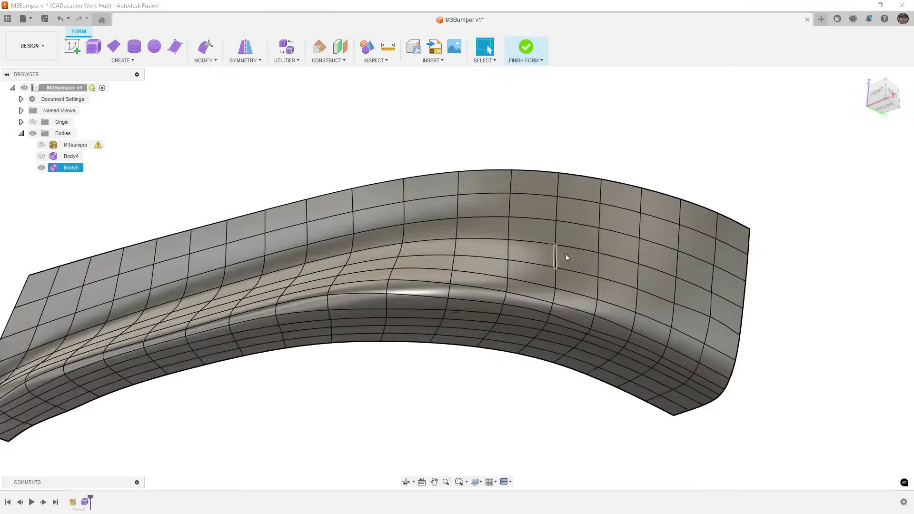
scroll(578, 263, down, 4)
shift+middle_drag(577, 263, 567, 324)
click(567, 368)
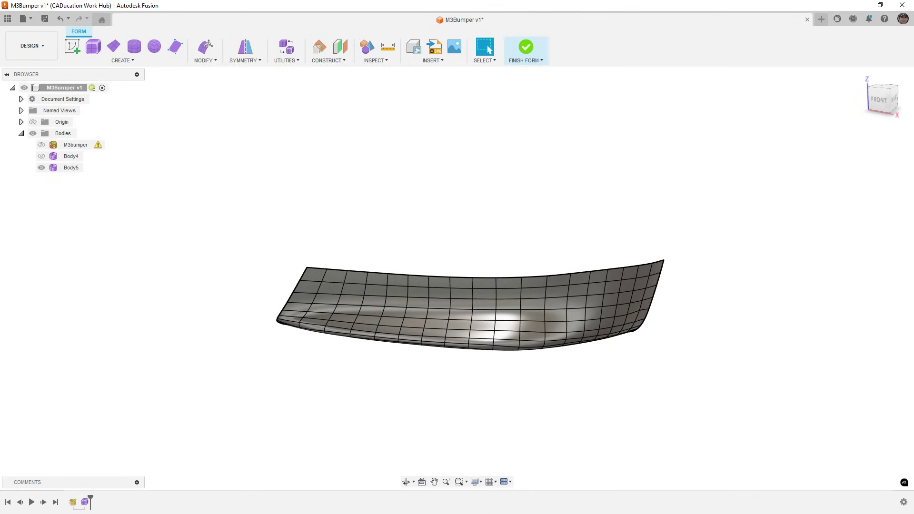
Switch to QUICKSURFACE, open the Freeform(2) surface for editing to view its deviation map, and close the edit
key(alt+Tab)
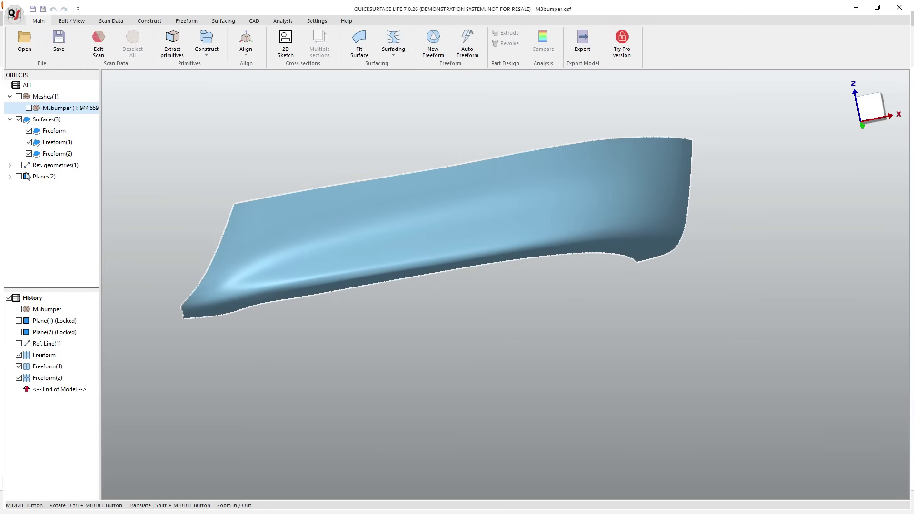
double_click(35, 378)
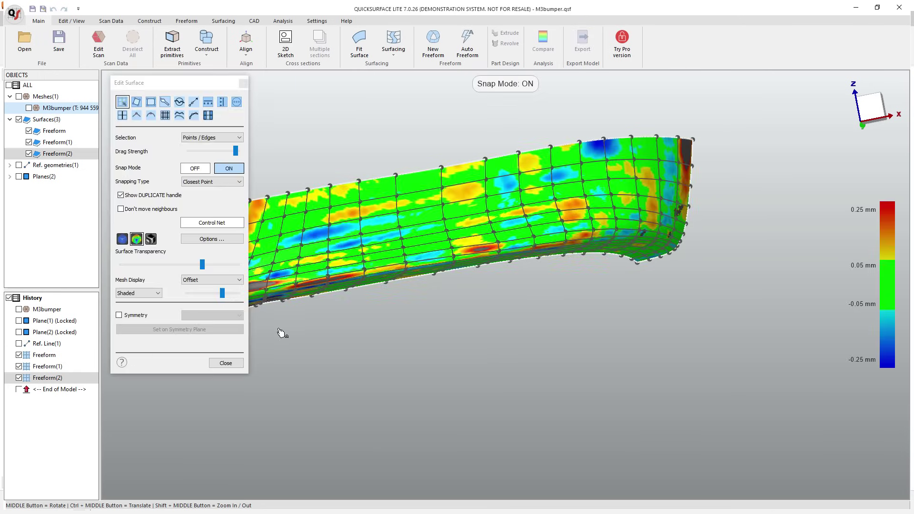
click(225, 363)
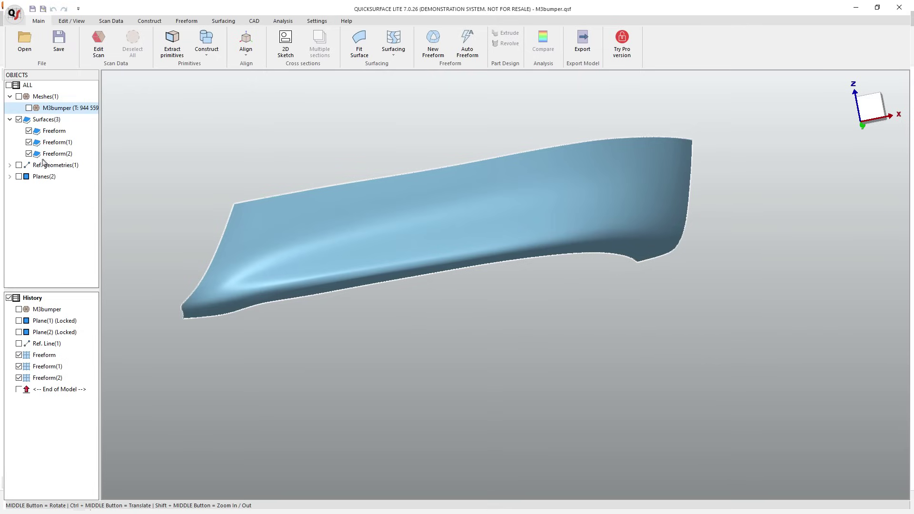
Hide the Freeform, Freeform(1) and Freeform(2) surfaces
click(29, 130)
click(29, 142)
click(29, 154)
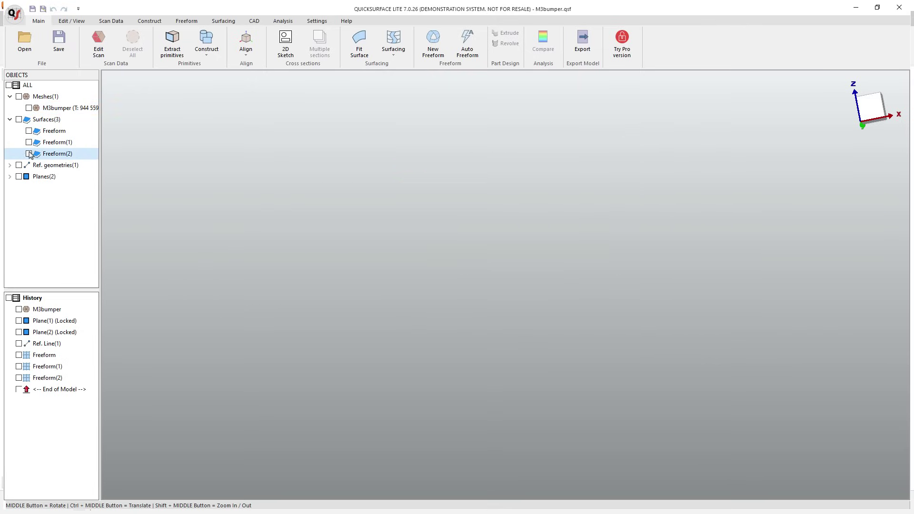
Show the M3bumper mesh and start the Fit Surface command at the fog-light opening
click(29, 108)
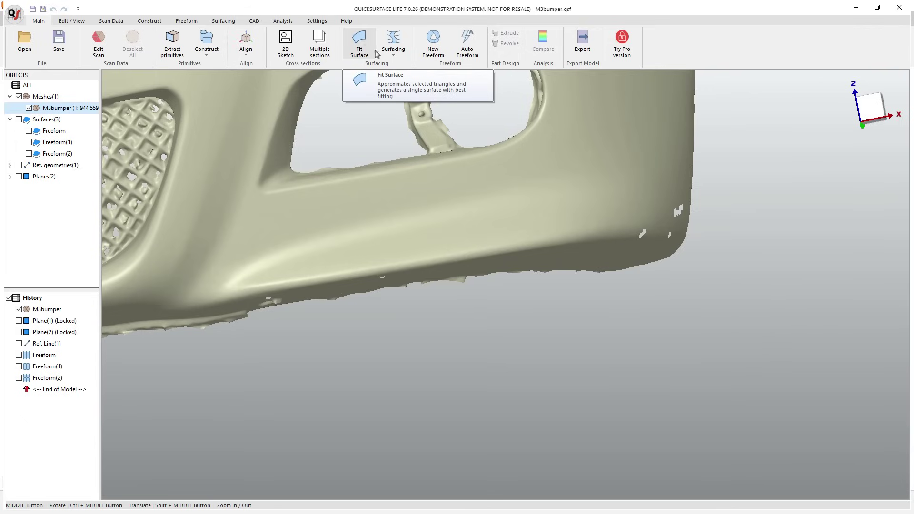
click(393, 50)
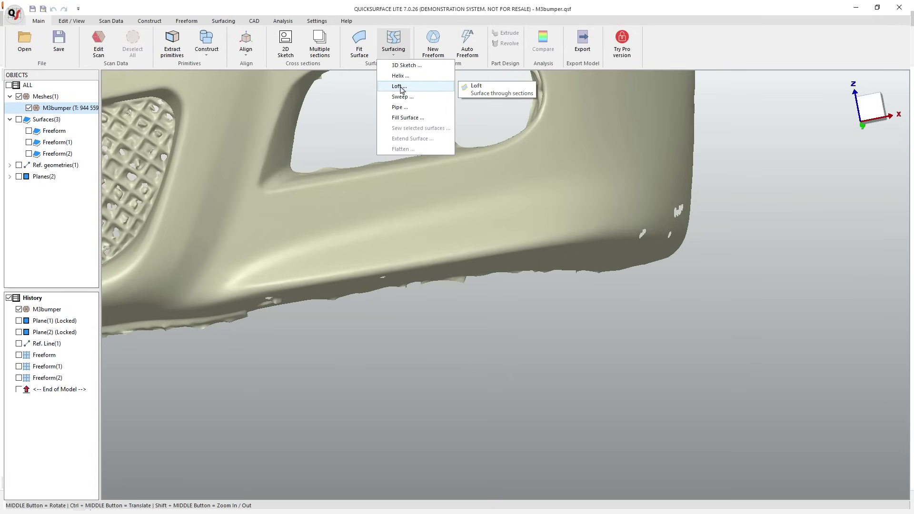
click(368, 99)
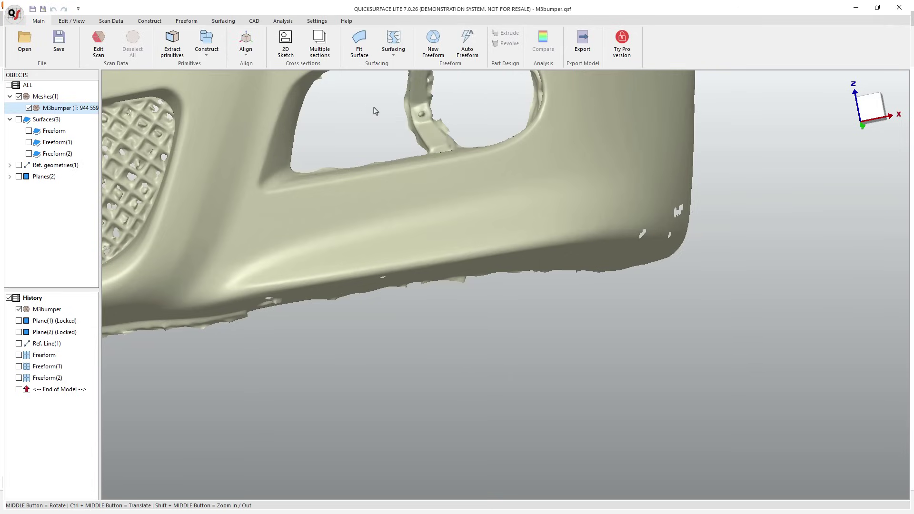
mouse_move(472, 120)
middle_down()
mouse_move(460, 253)
mouse_move(453, 239)
mouse_move(432, 246)
mouse_move(422, 232)
middle_up()
click(361, 44)
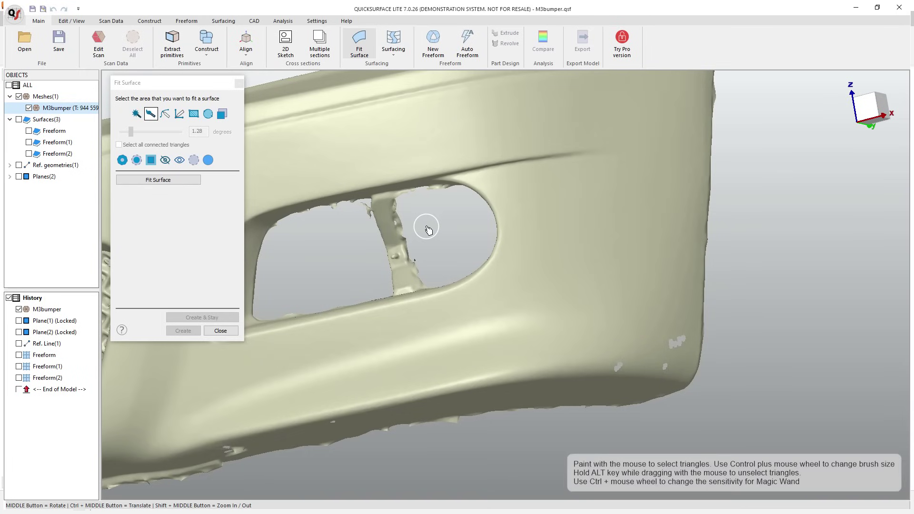
Try selecting the triangles on the inner side wall of the fog-light opening, and clear the selection
middle_drag(406, 238, 307, 261)
scroll(400, 253, up, 5)
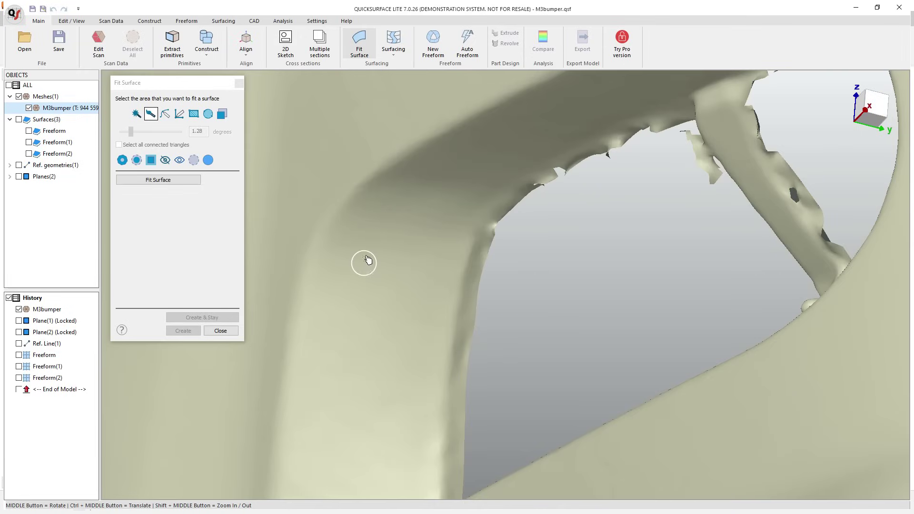
mouse_move(446, 187)
mouse_down()
mouse_move(406, 188)
mouse_move(369, 217)
mouse_up()
click(166, 115)
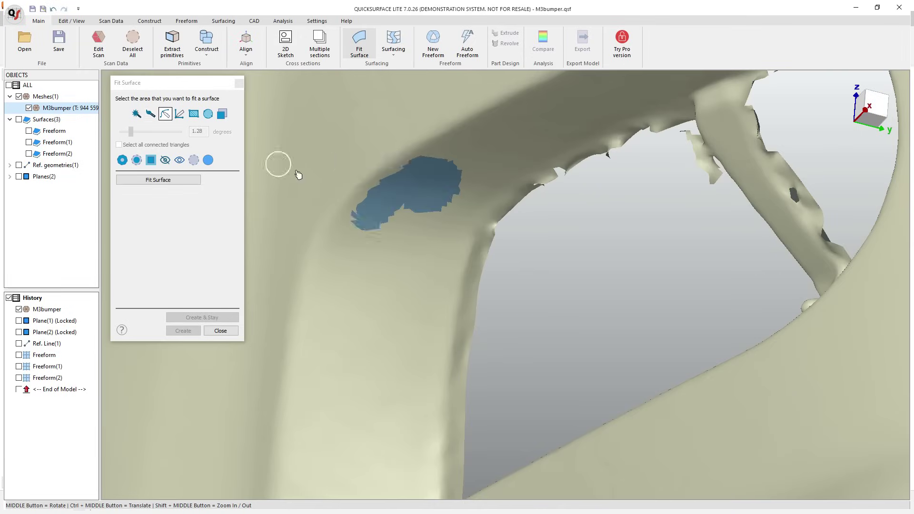
mouse_move(436, 200)
mouse_down()
mouse_move(418, 237)
mouse_move(440, 216)
mouse_move(404, 455)
mouse_move(350, 469)
mouse_move(304, 440)
mouse_move(358, 206)
mouse_up()
mouse_move(413, 212)
mouse_down()
mouse_move(353, 306)
mouse_move(362, 197)
mouse_up()
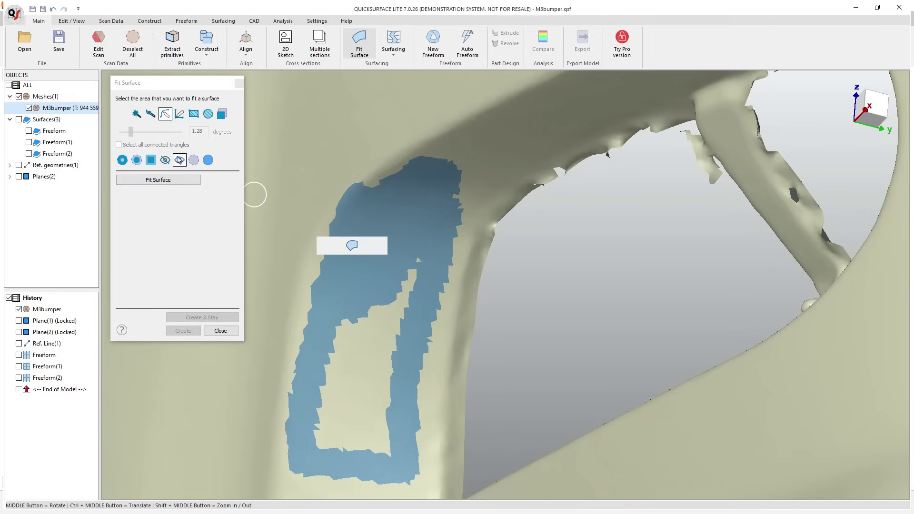
click(193, 160)
Try fitting a surface to the repainted inner side wall of the fog-light opening, and discard it with its selection
mouse_move(418, 183)
mouse_down()
mouse_move(438, 198)
mouse_move(416, 440)
mouse_move(394, 463)
mouse_move(318, 454)
mouse_move(352, 266)
mouse_move(387, 212)
mouse_move(432, 214)
mouse_move(415, 230)
mouse_move(367, 465)
mouse_move(401, 222)
mouse_up()
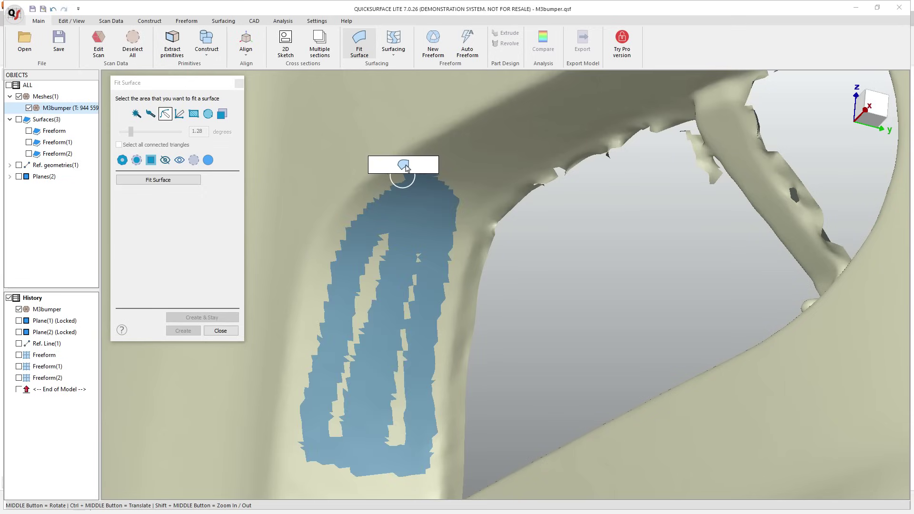
click(404, 165)
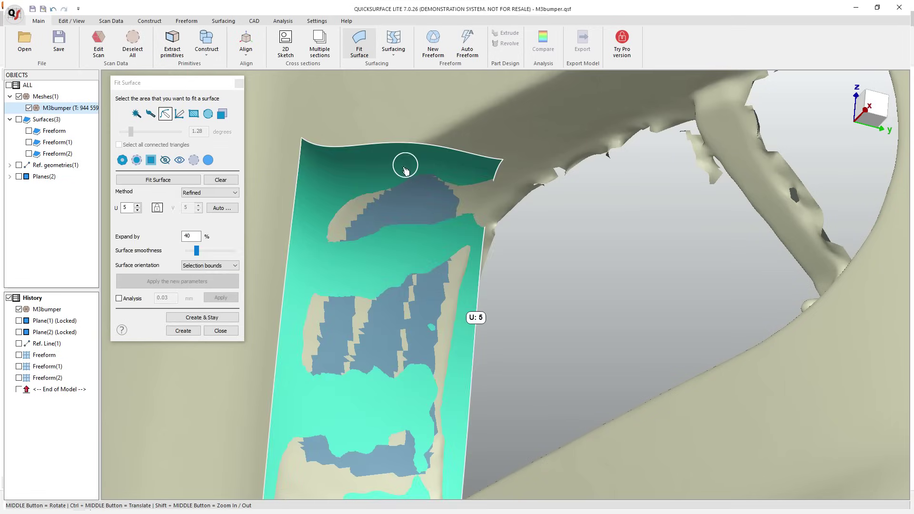
scroll(405, 169, down, 3)
middle_drag(387, 194, 417, 231)
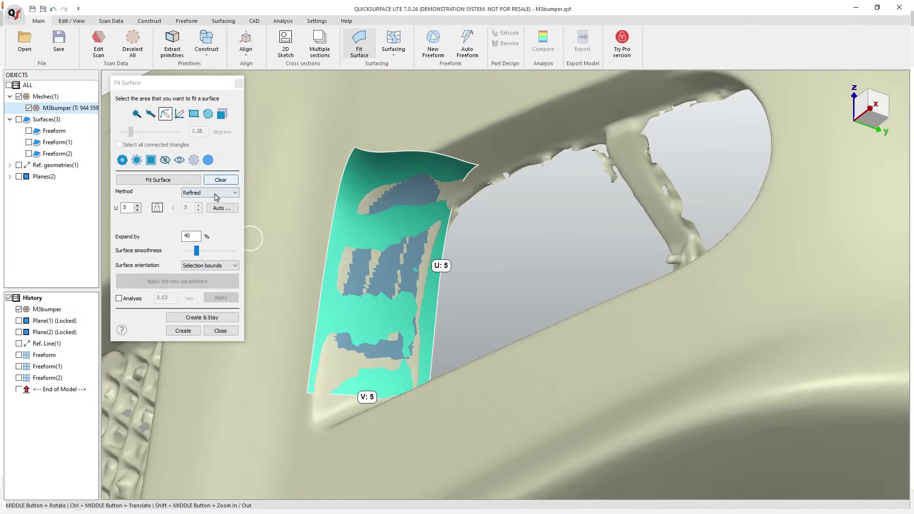
click(221, 180)
middle_drag(266, 233, 402, 218)
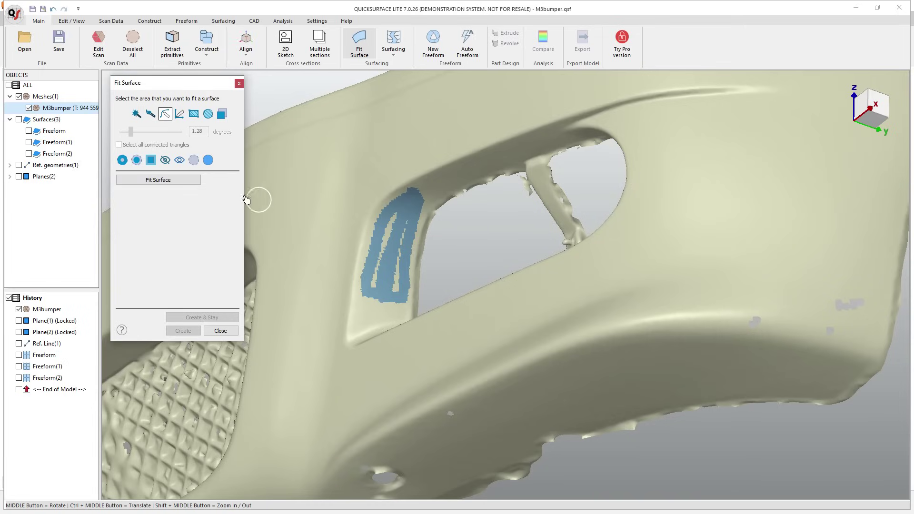
click(194, 160)
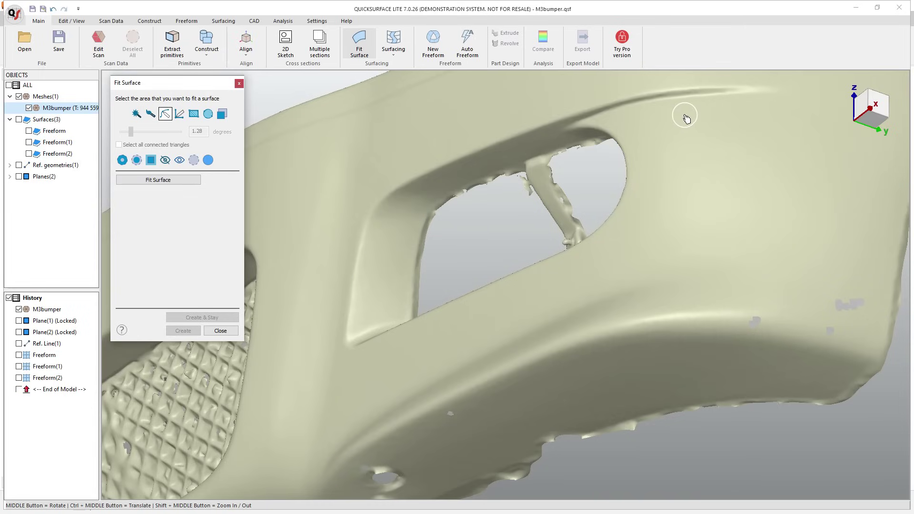
Fit and create a surface over a painted patch of the bumper's outer face beside the rounded end of the fog-light opening, with Analysis enabled
mouse_move(686, 117)
mouse_down()
mouse_move(756, 127)
mouse_move(679, 143)
mouse_move(764, 163)
mouse_move(676, 184)
mouse_move(757, 193)
mouse_move(746, 208)
mouse_move(680, 210)
mouse_move(756, 222)
mouse_up()
click(162, 179)
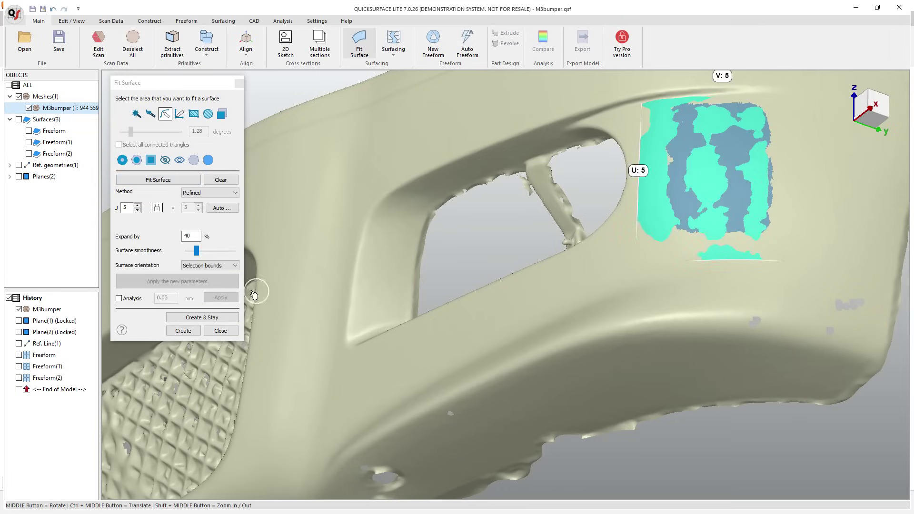
click(118, 298)
middle_drag(595, 253, 689, 239)
click(183, 331)
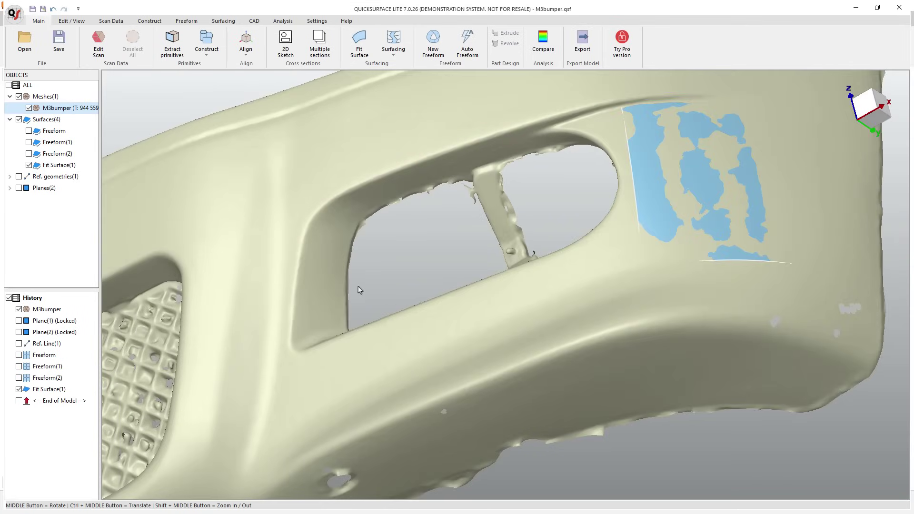
Hide the M3bumper mesh to inspect the fitted surface alone, and show the mesh again to examine both together
scroll(359, 290, down, 5)
click(28, 108)
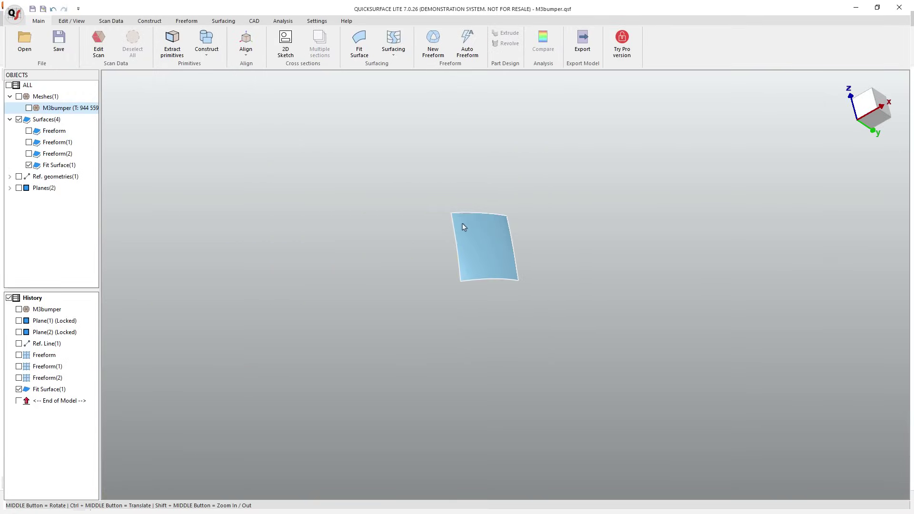
scroll(472, 229, up, 5)
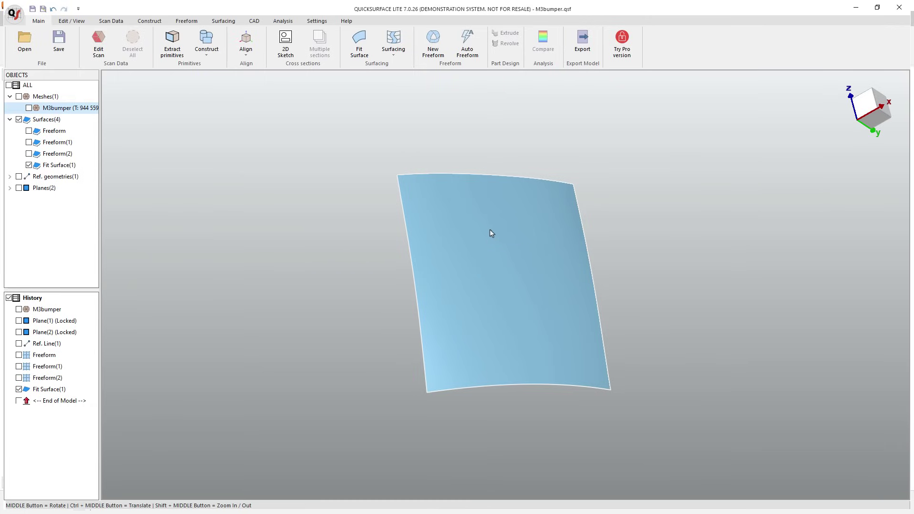
click(29, 108)
scroll(518, 267, down, 3)
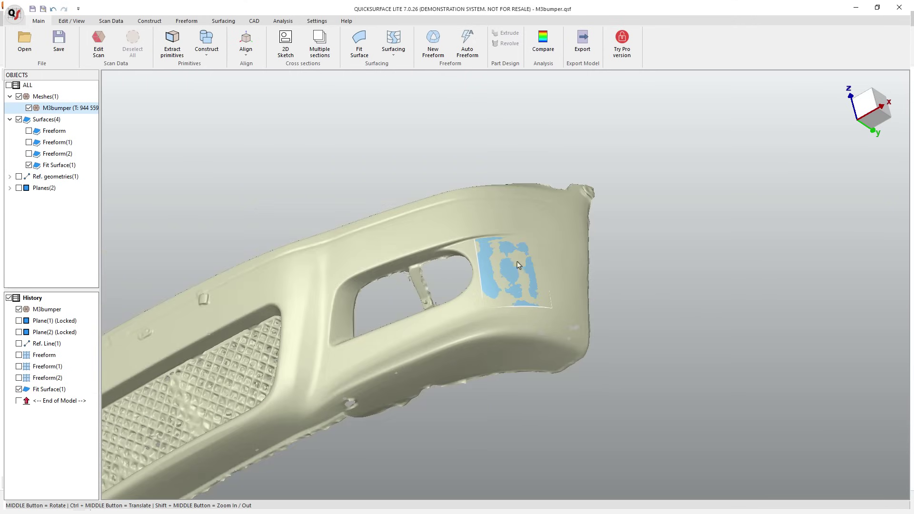
middle_drag(514, 276, 514, 350)
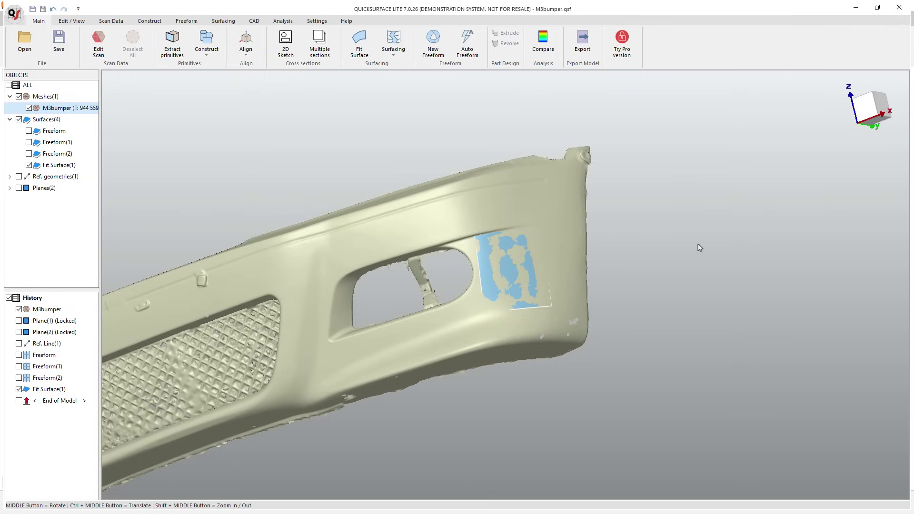
middle_drag(692, 251, 641, 350)
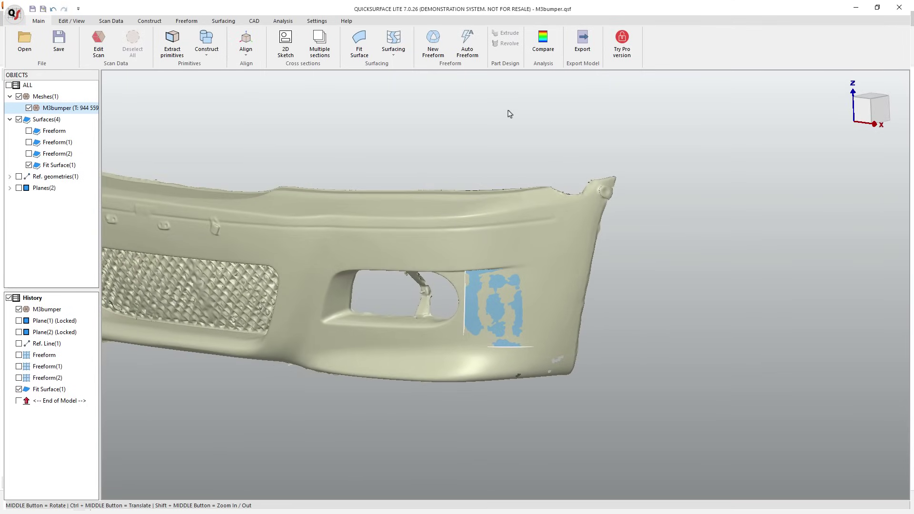